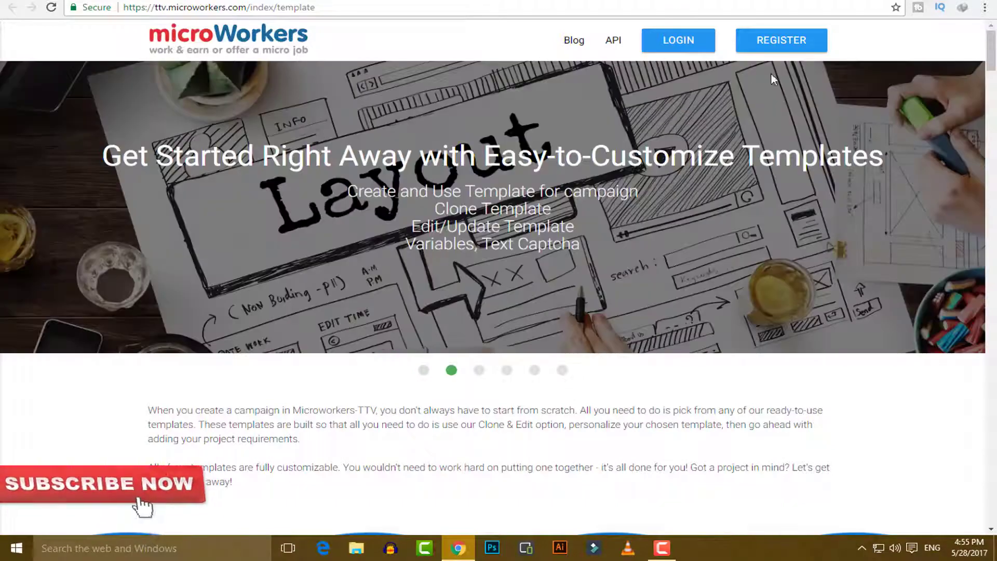
# Open the signup.php new-account form with the REGISTER button at the top of Microworkers.
pyautogui.click(801, 46)
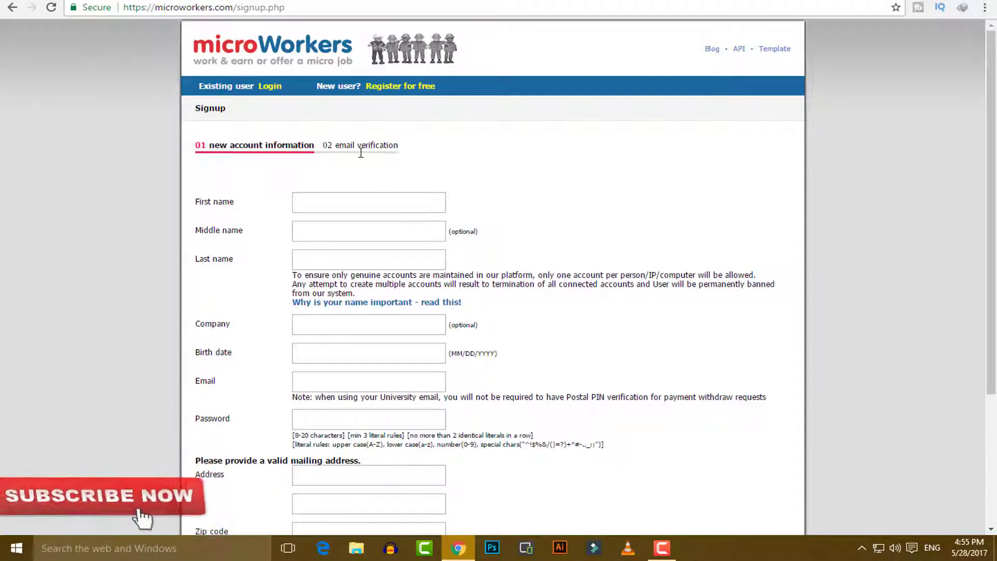
# Enter the first name, last name and company 'tech craze' on the sign-up form.
pyautogui.click(348, 208)
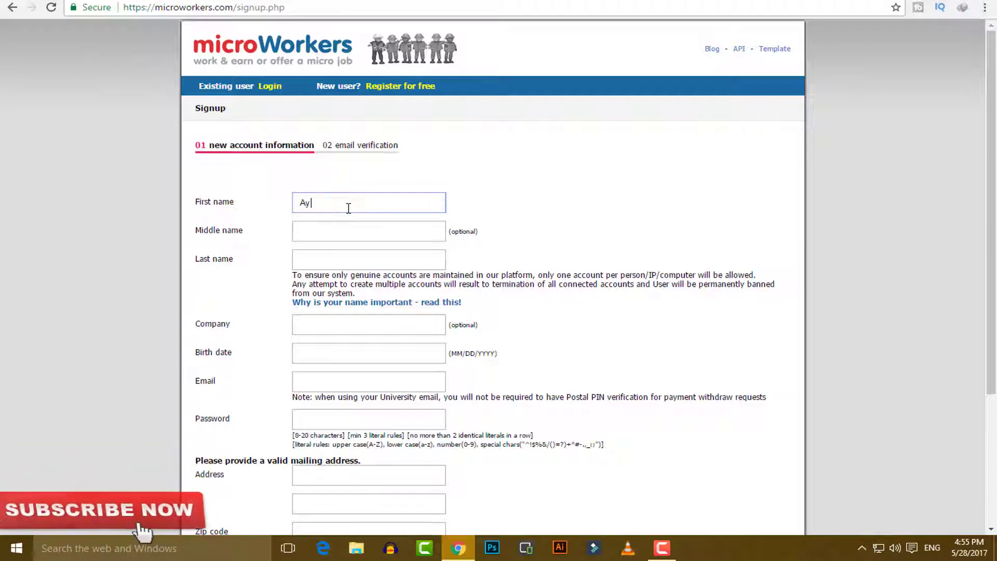
pyautogui.write('Ayan')
pyautogui.click(315, 234)
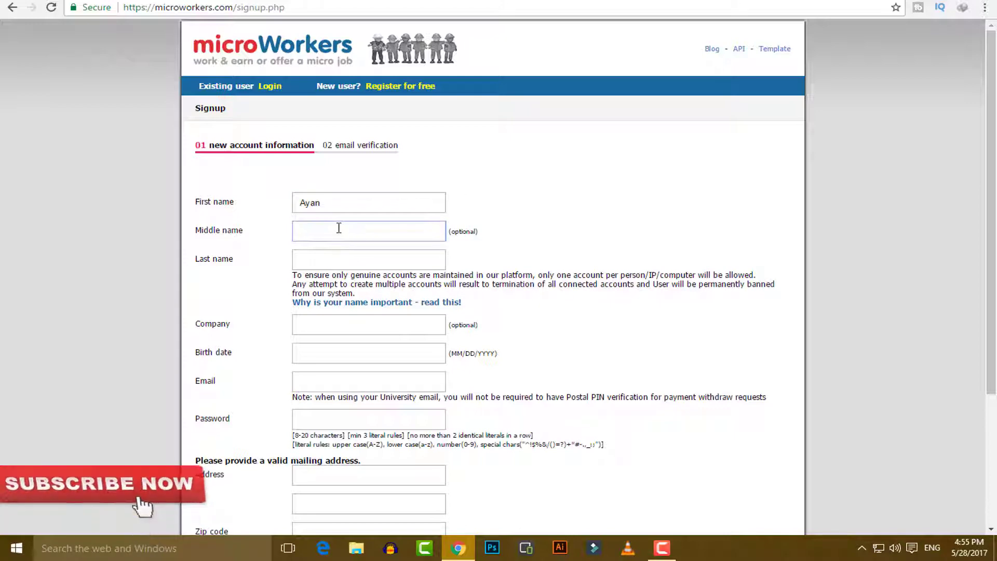
pyautogui.click(313, 257)
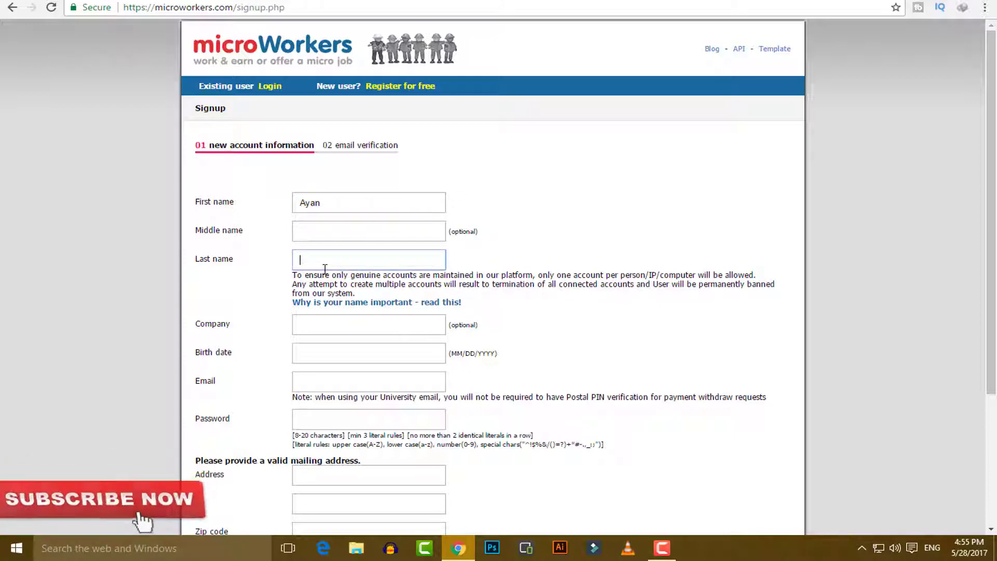
pyautogui.write('ch')
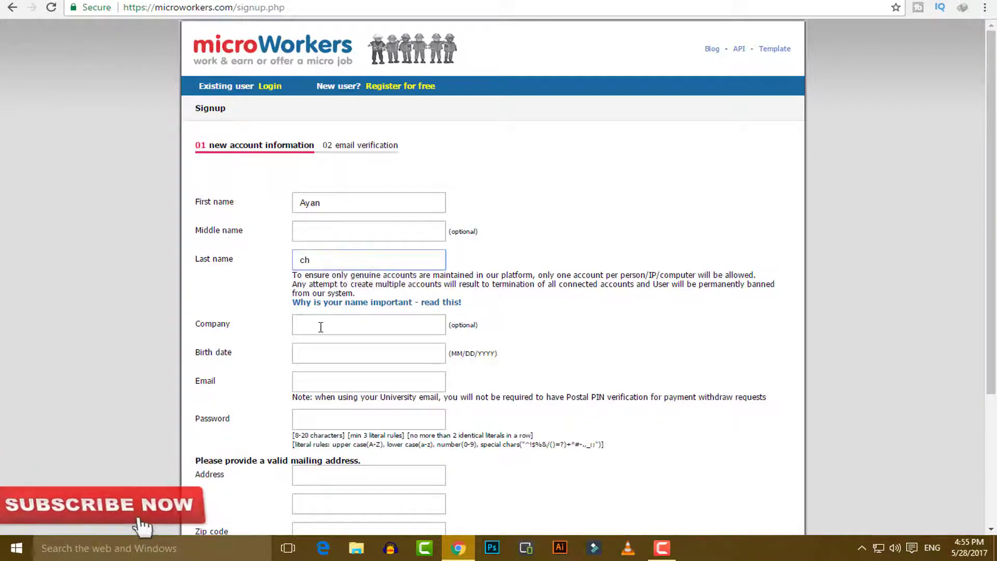
pyautogui.click(329, 327)
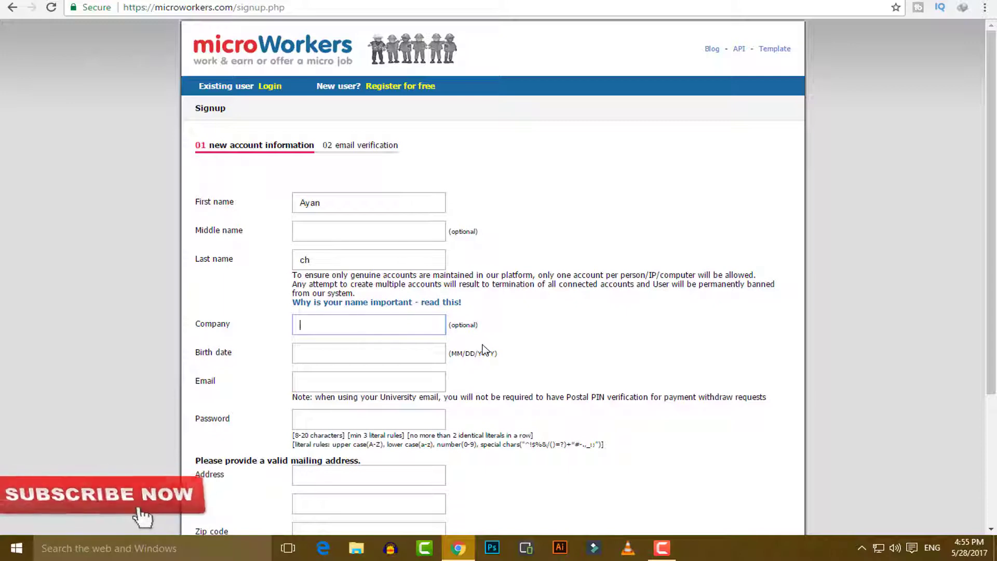
pyautogui.write('t')
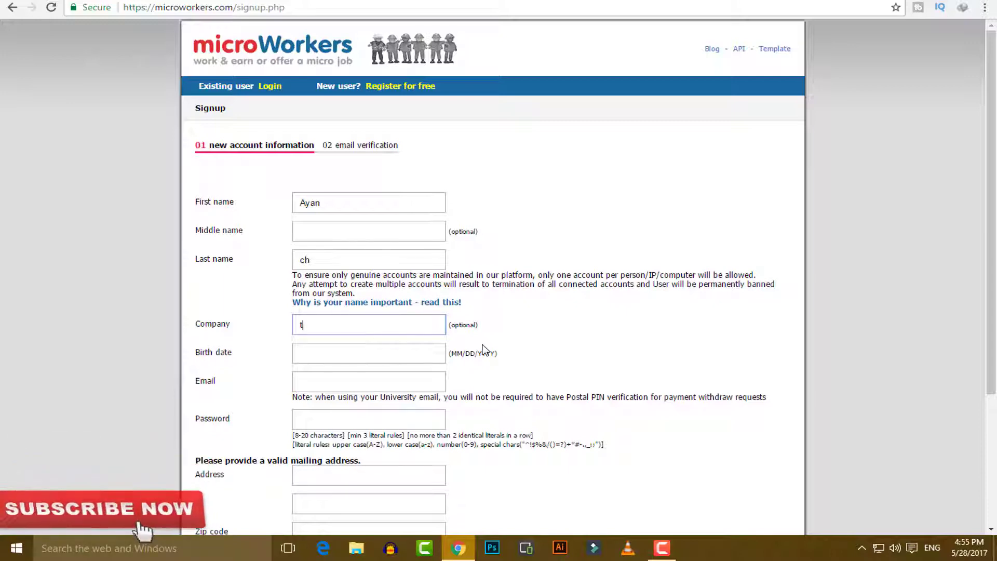
pyautogui.write('ech craze')
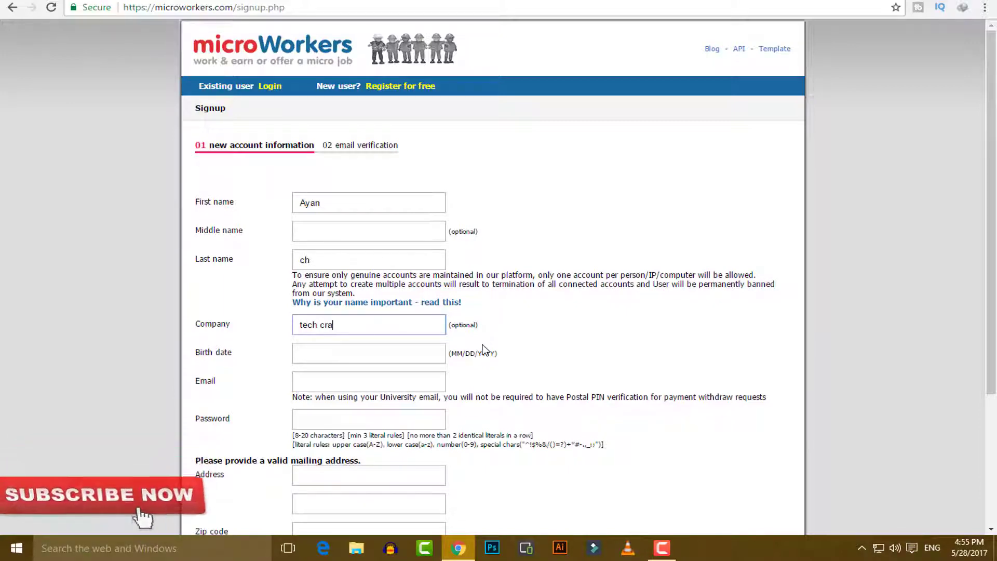
# Fill in the birth date and pick the saved e-mail address suggestion.
pyautogui.click(334, 362)
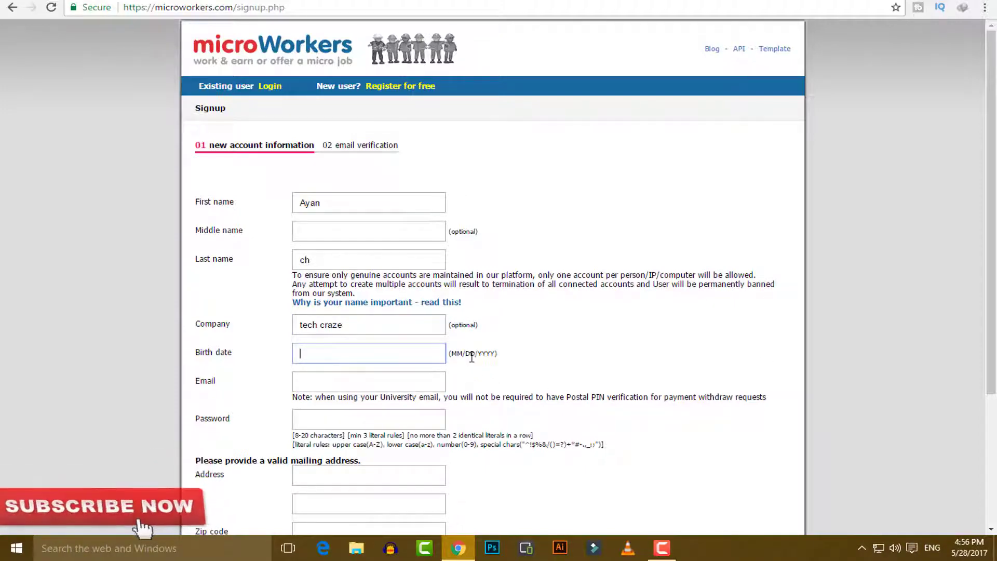
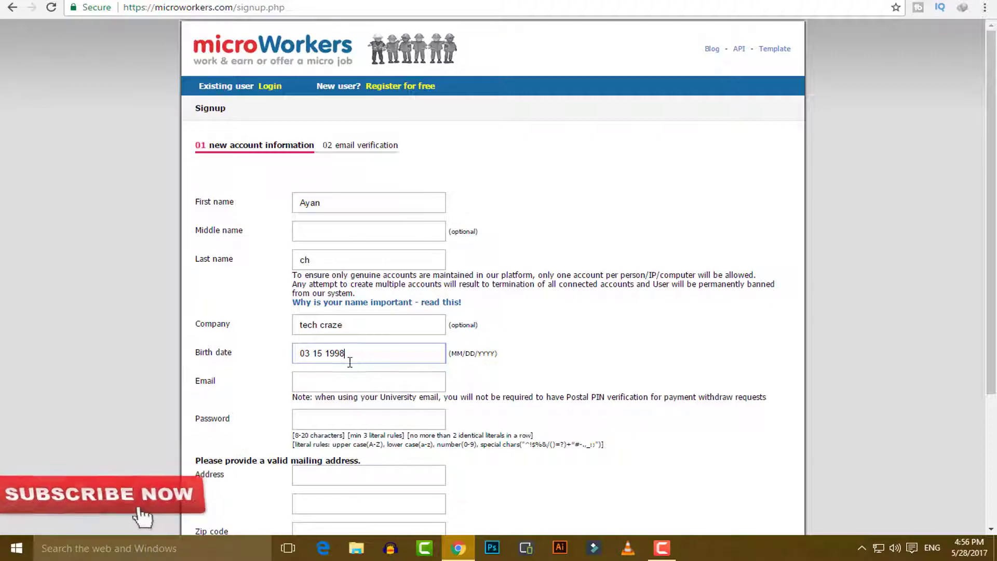
pyautogui.click(328, 375)
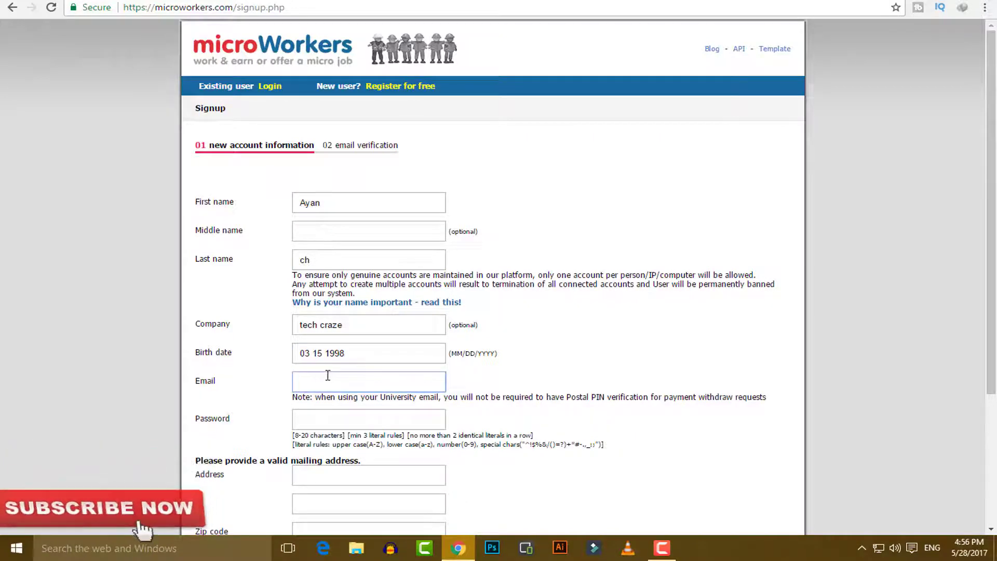
pyautogui.write('waq')
pyautogui.click(419, 415)
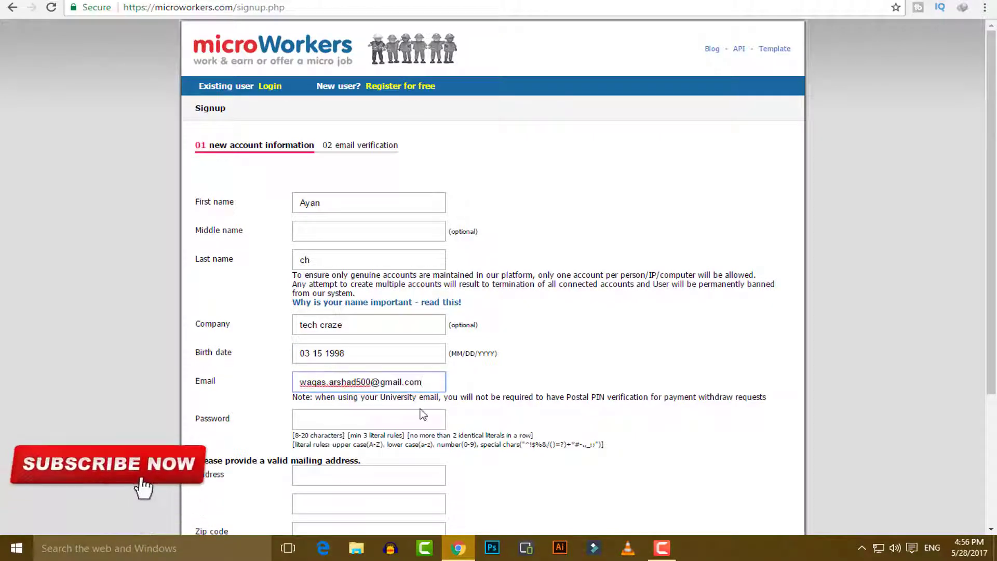
pyautogui.click(353, 417)
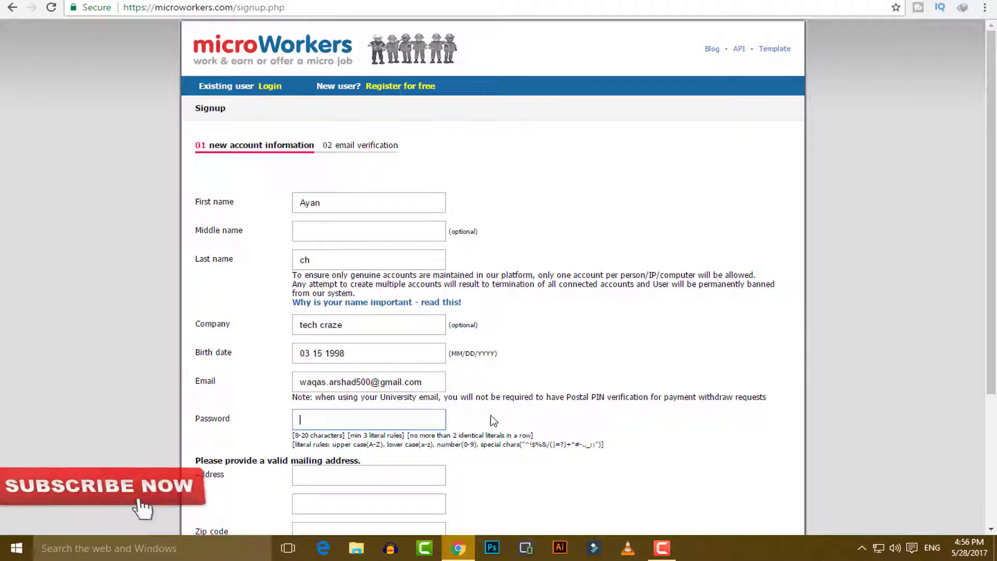
pyautogui.scroll(-3, 377, 385)
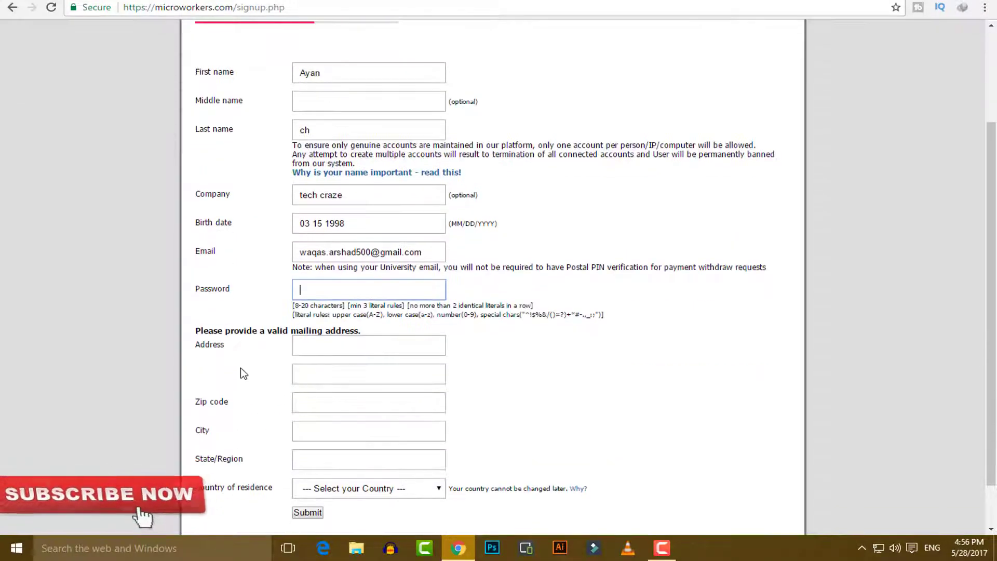
# Type the account password text in the address field and select it for the password.
pyautogui.click(312, 348)
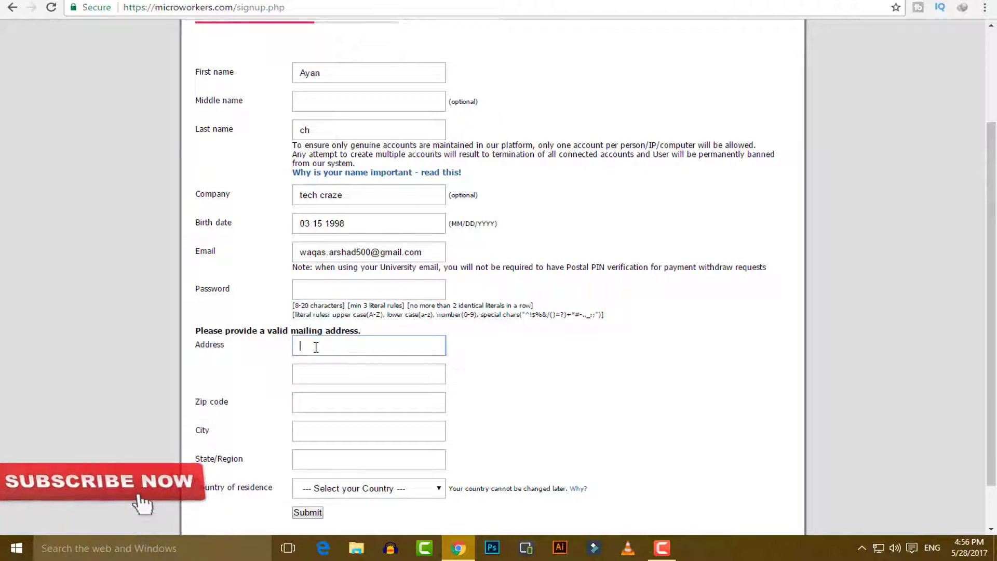
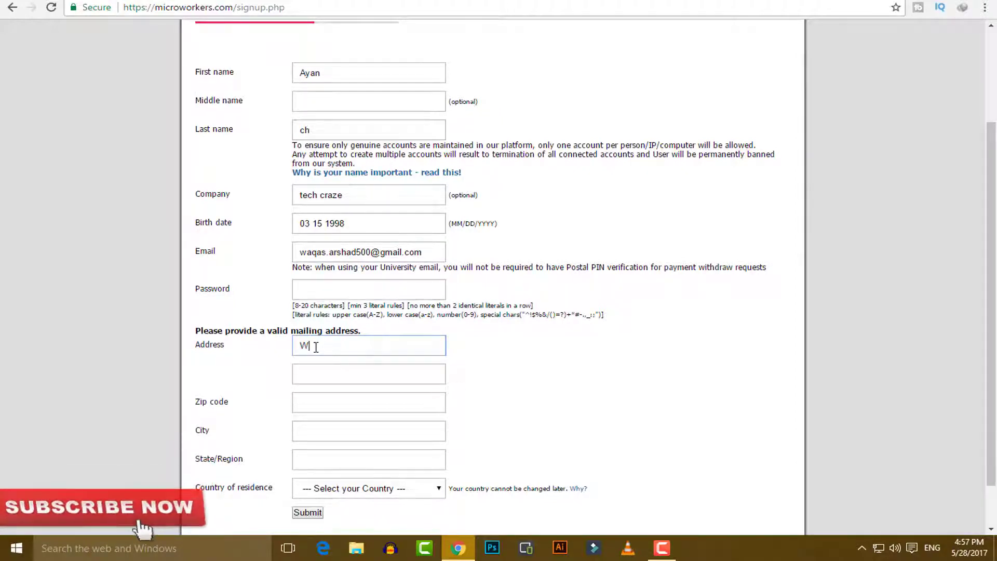
pyautogui.press('BackSpace')
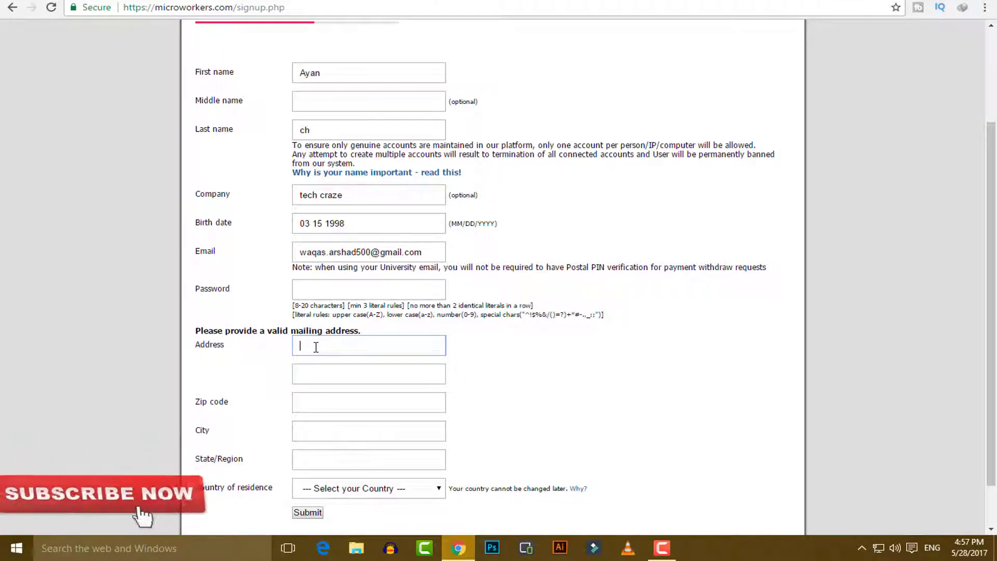
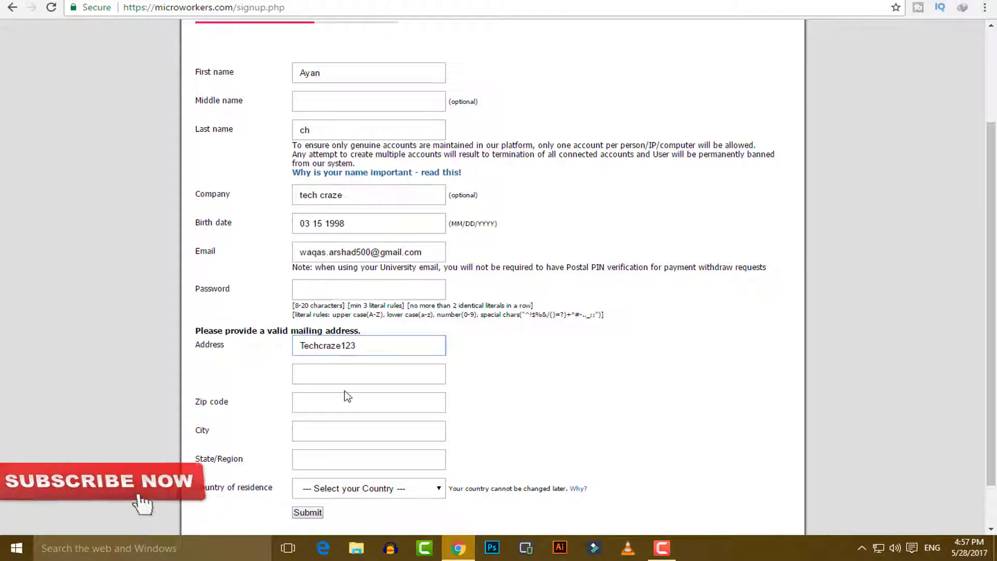
pyautogui.moveTo(372, 347); pyautogui.dragTo(316, 288)
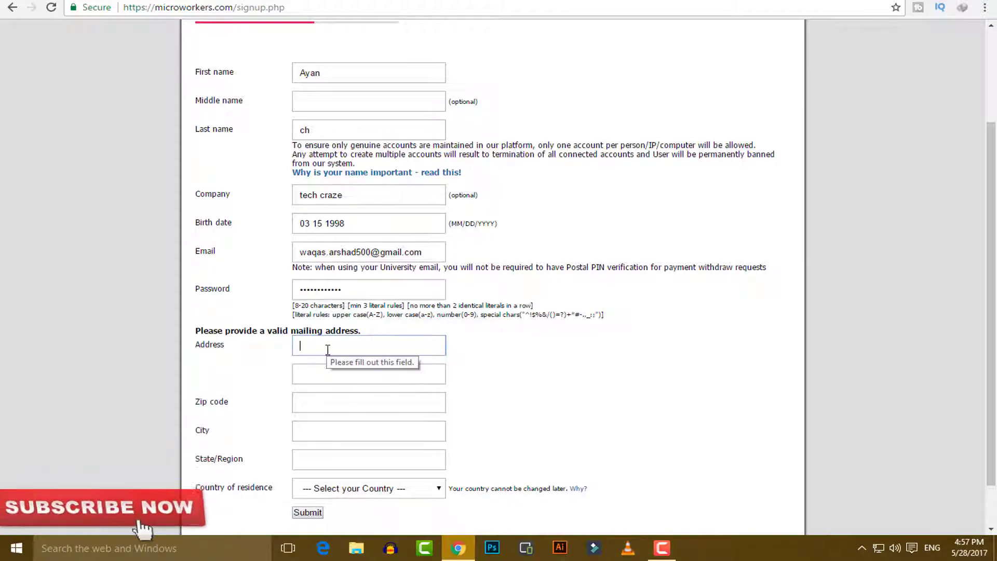
# Enter 'etc' on both mailing address lines.
pyautogui.write('etc')
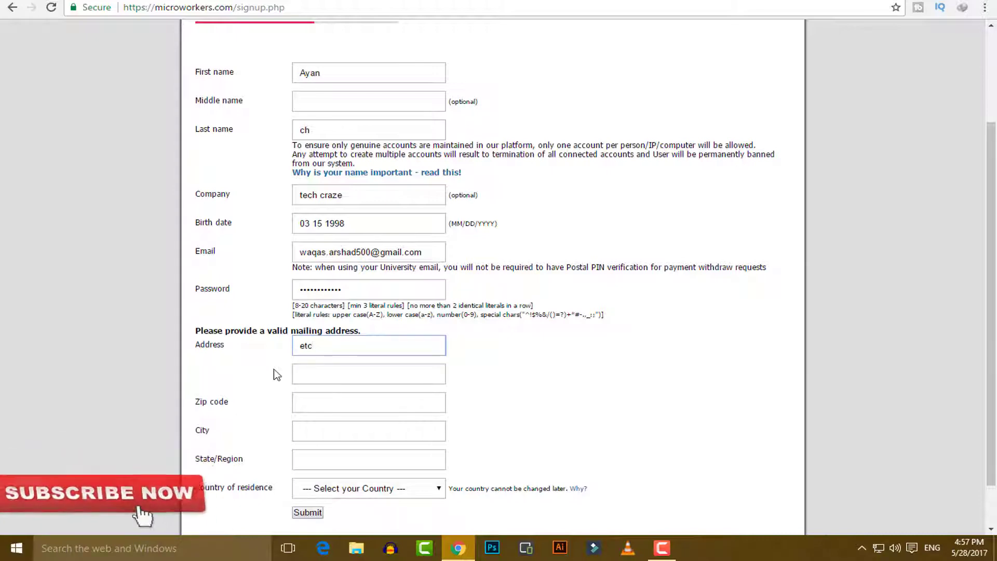
pyautogui.click(317, 374)
pyautogui.write('e')
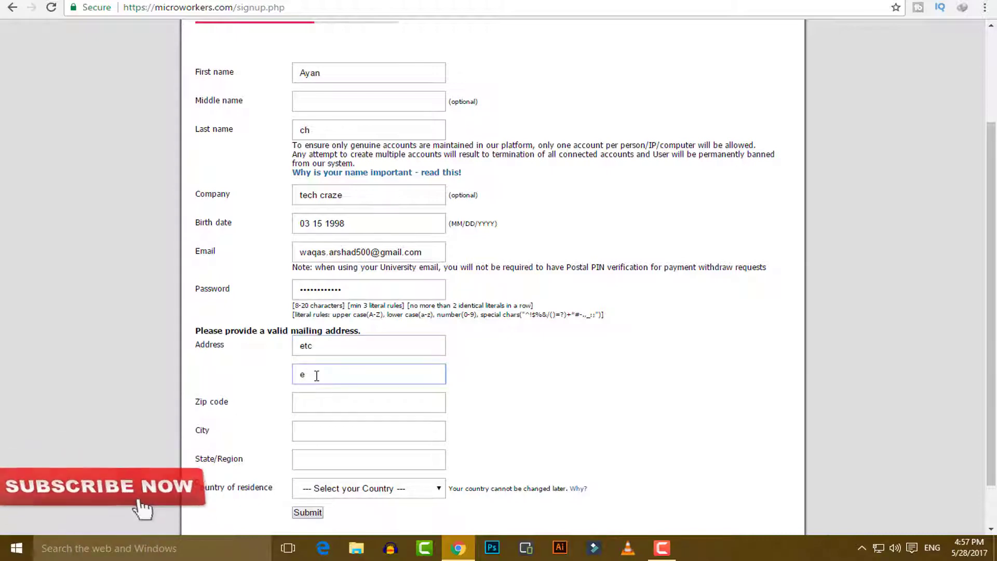
pyautogui.write('tc')
pyautogui.scroll(-1, 322, 363)
pyautogui.click(328, 352)
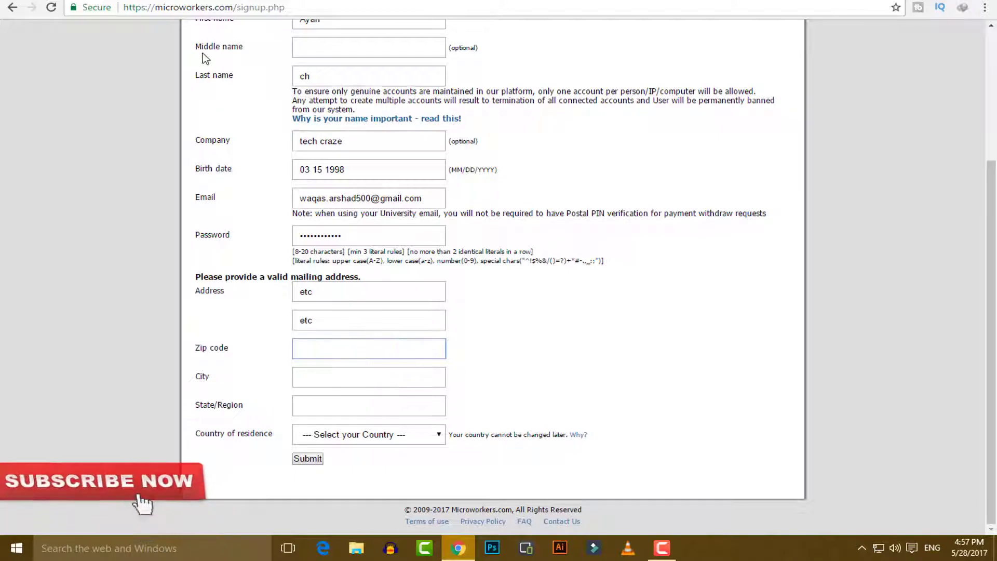
# Search Google for 'lahore zip code' to find 54000, then return to the sign-up tab.
pyautogui.click(12, 7)
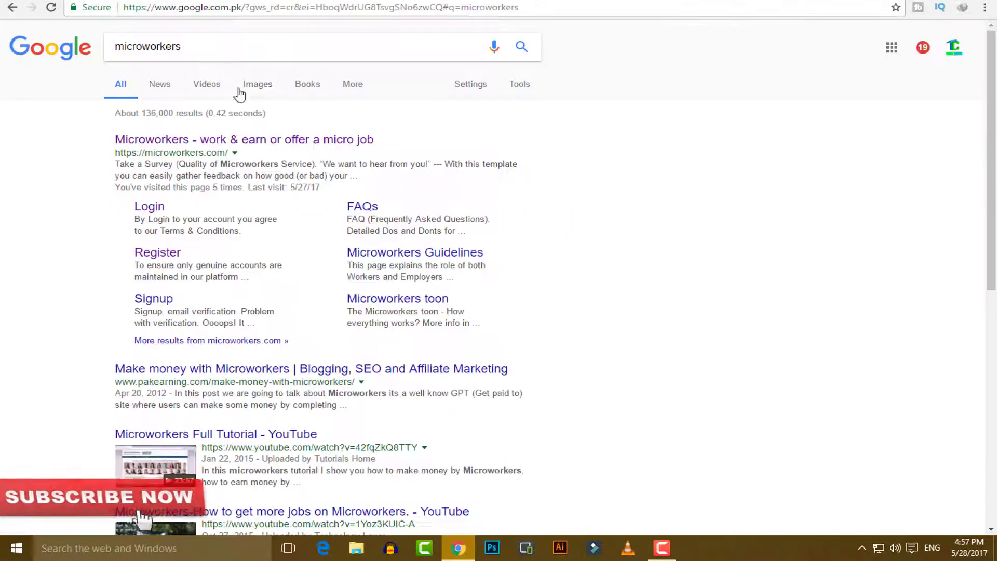
pyautogui.moveTo(203, 52); pyautogui.dragTo(1, 56)
pyautogui.write('k')
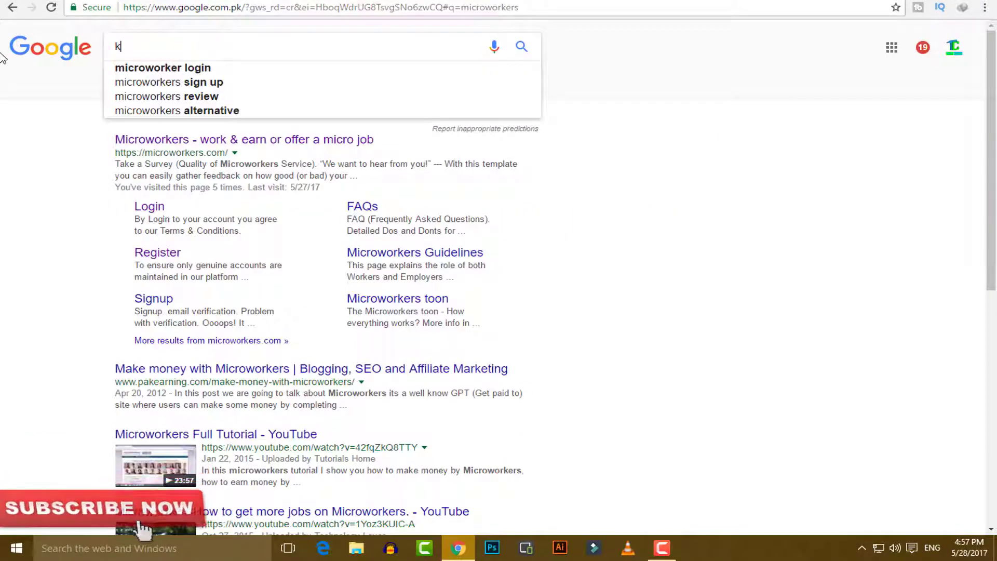
pyautogui.write('ahore')
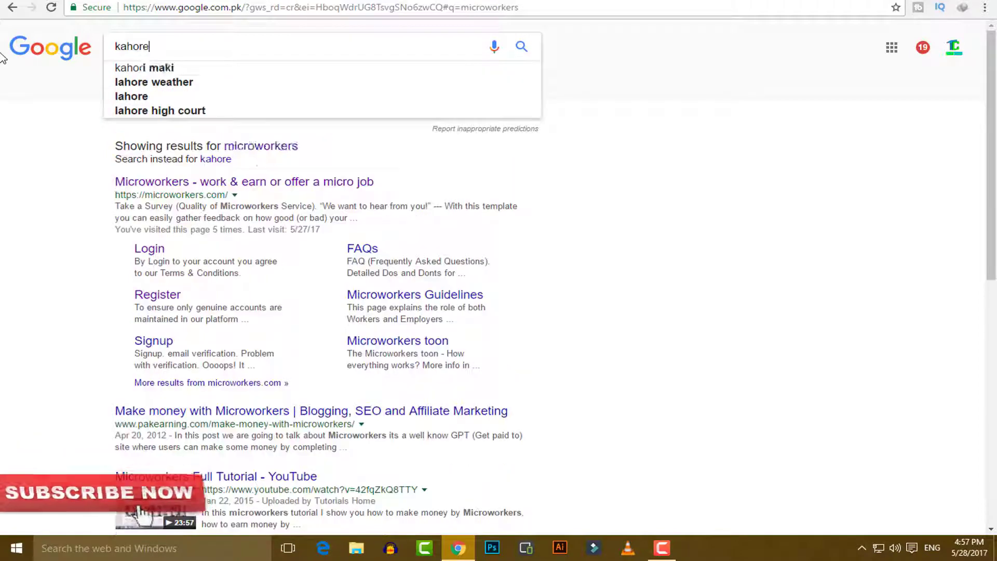
pyautogui.press('Down')
pyautogui.press('Down')
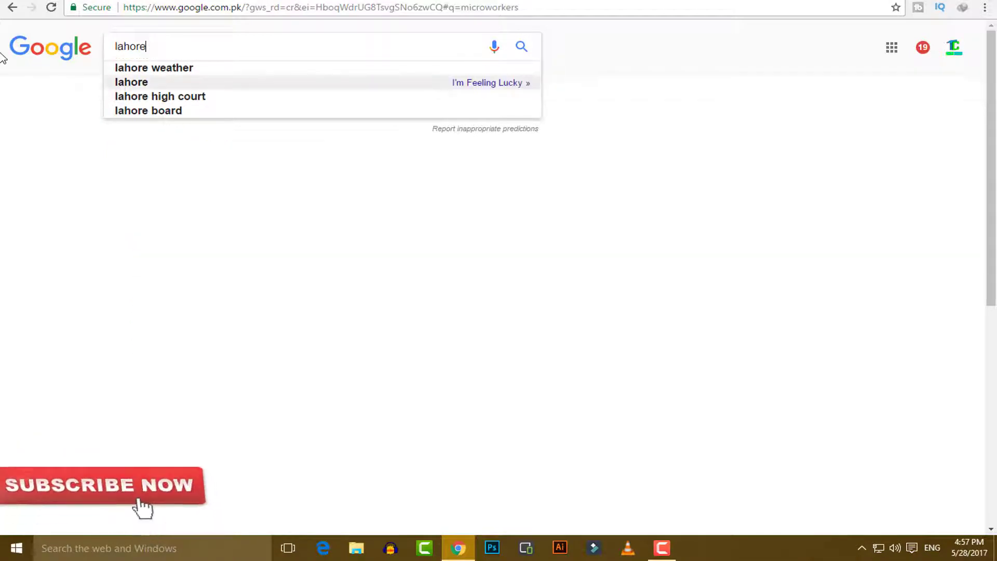
pyautogui.write('zip')
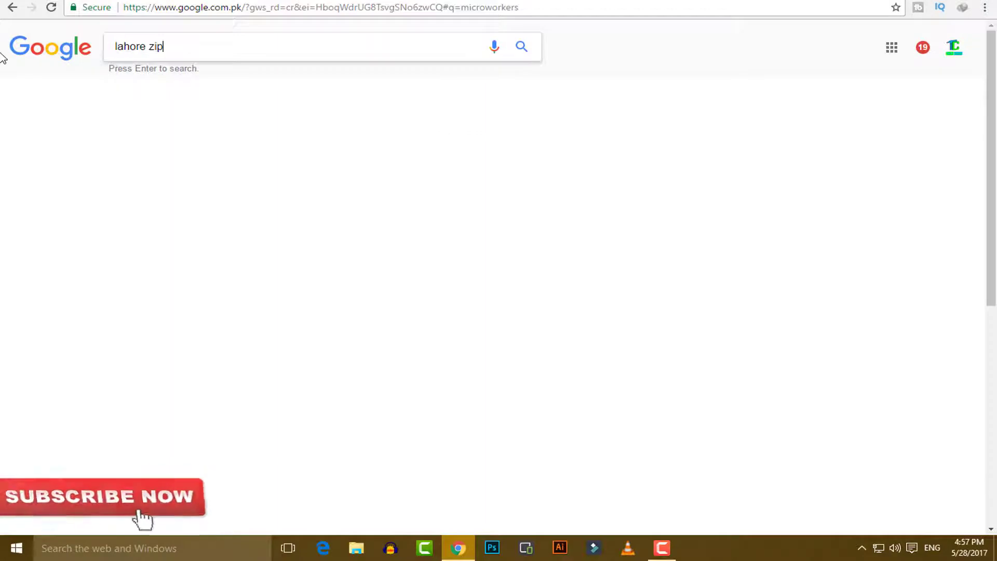
pyautogui.write(' code')
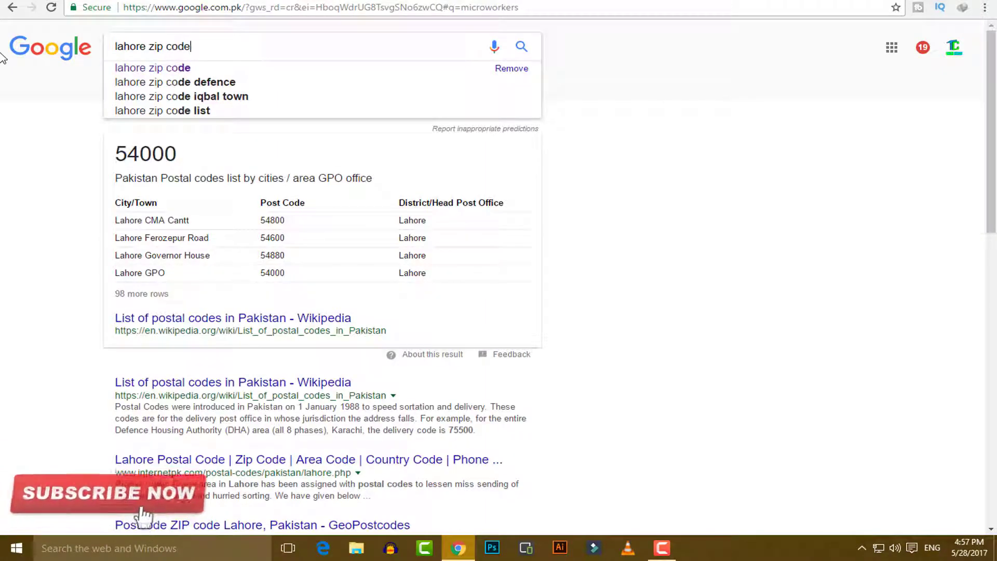
pyautogui.press('Return')
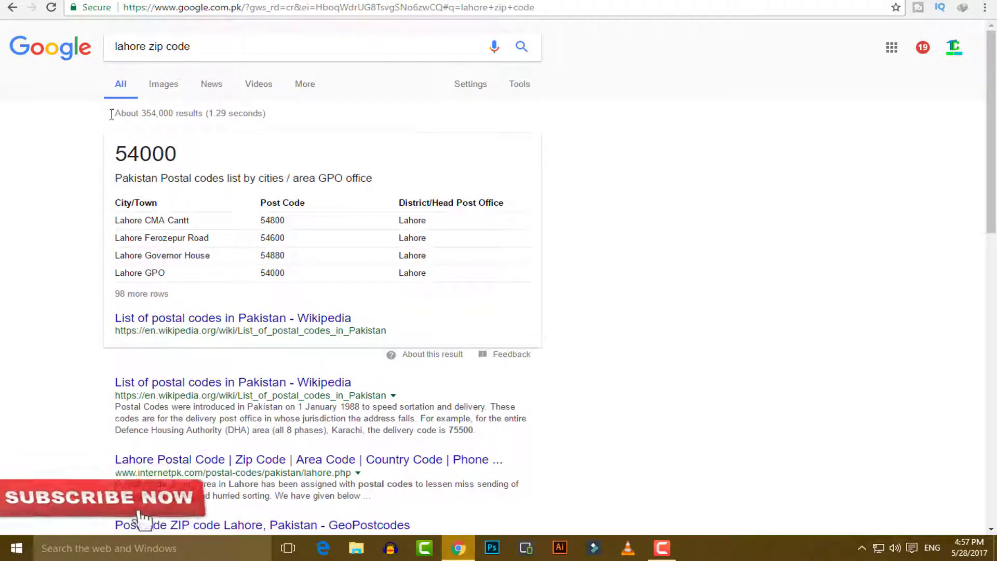
pyautogui.click(172, 1)
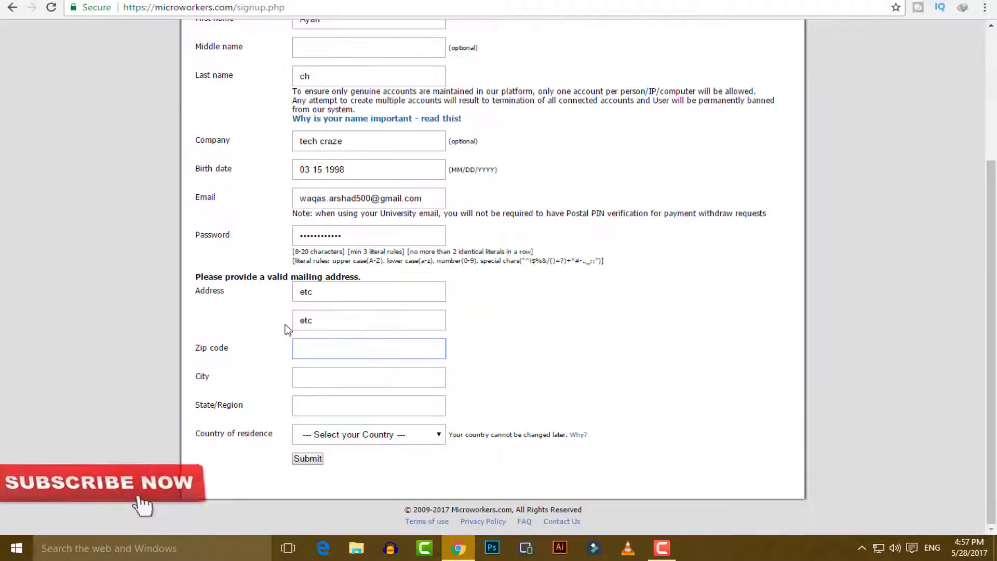
# Enter zip 54000, city lahore, region pakistan and choose Pakistan as country of residence.
pyautogui.write('54000')
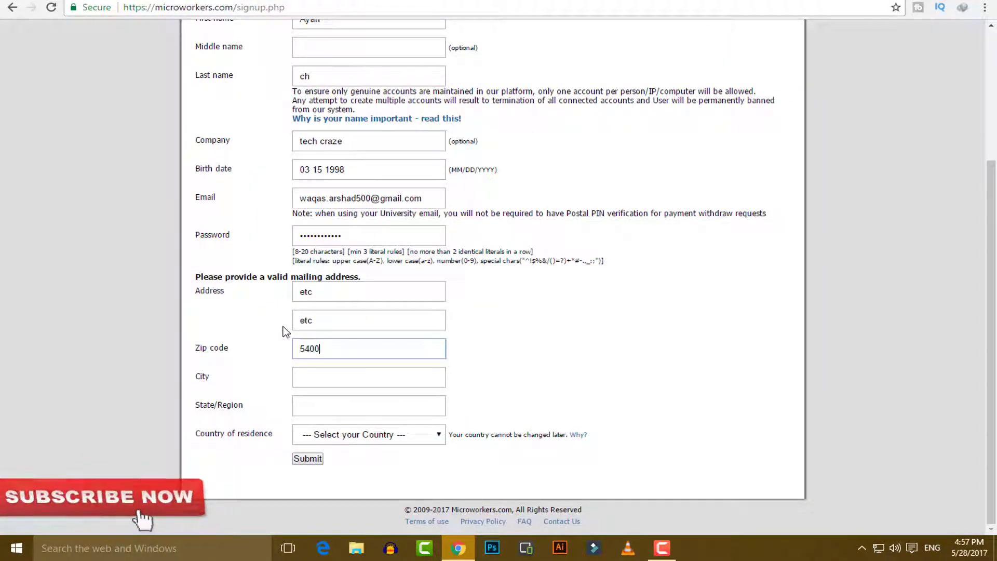
pyautogui.click(328, 377)
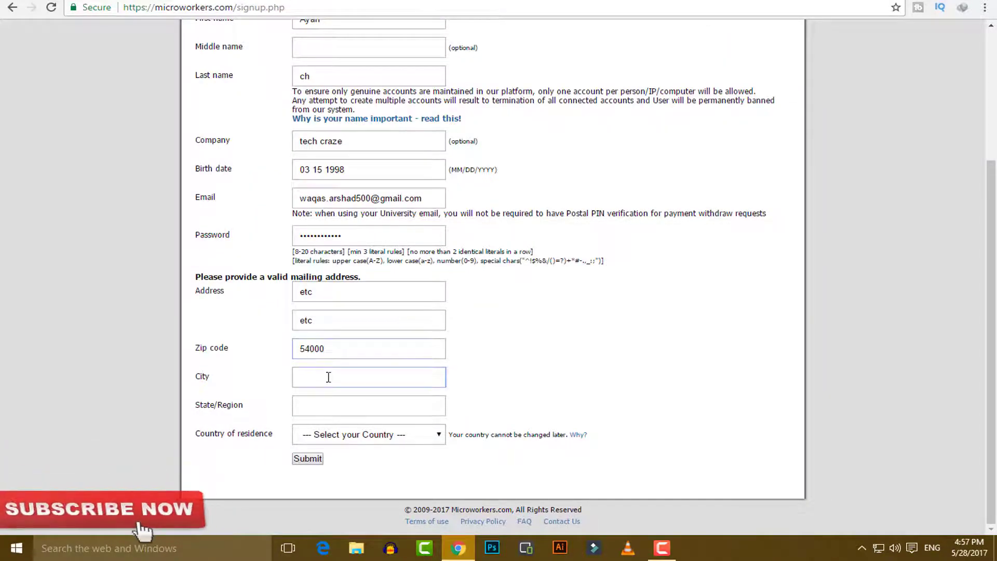
pyautogui.write('lahor')
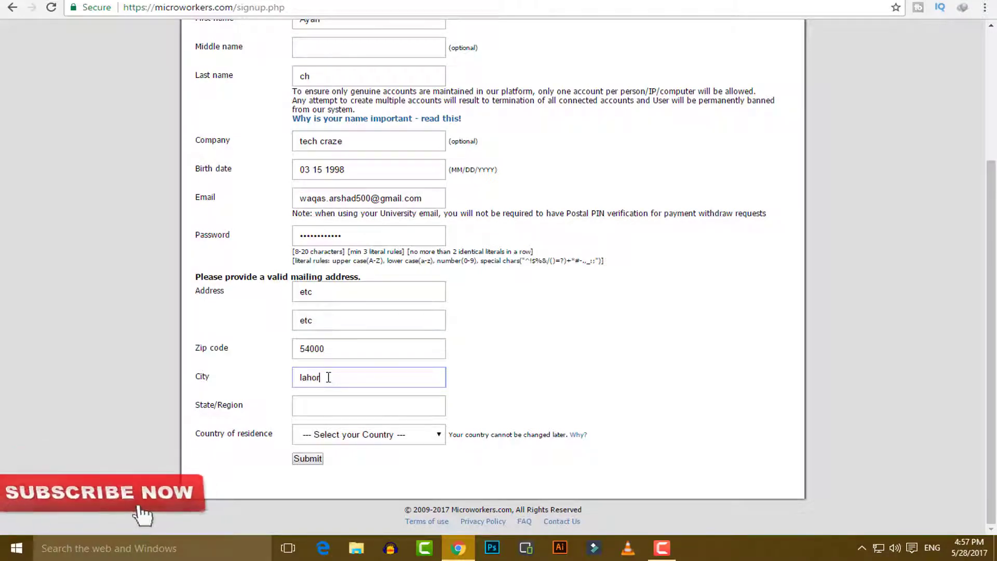
pyautogui.write('e')
pyautogui.click(367, 404)
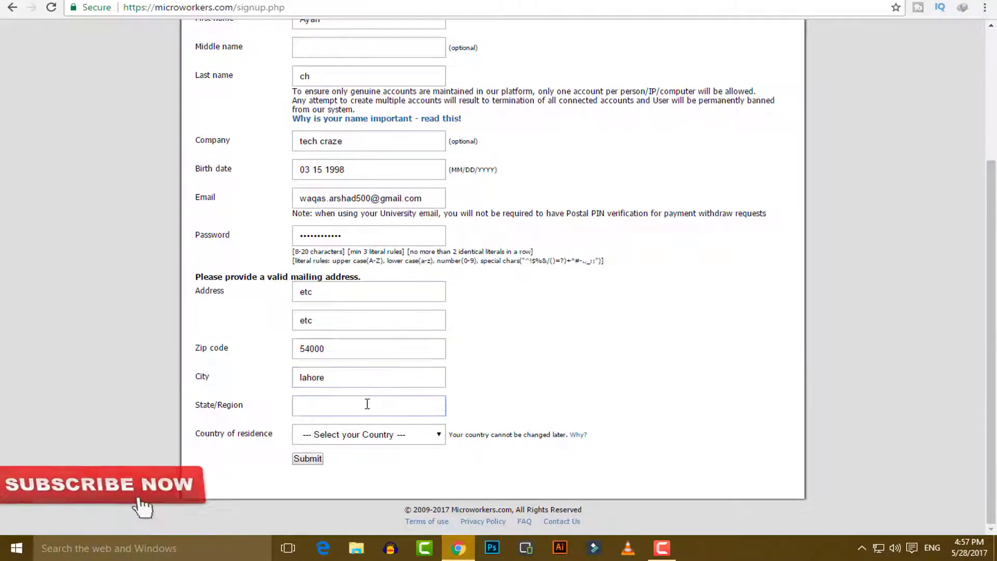
pyautogui.write('pakistan')
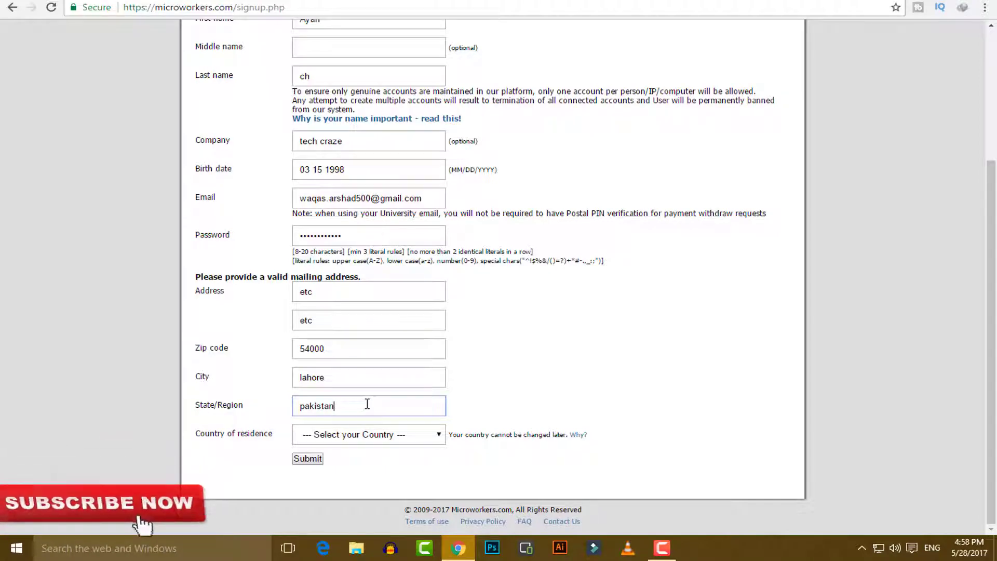
pyautogui.click(399, 434)
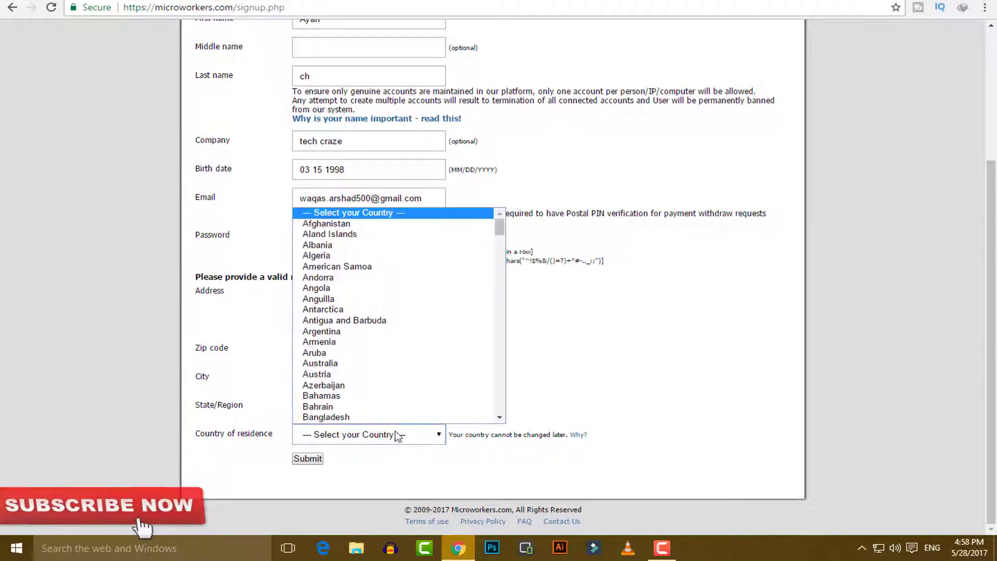
pyautogui.press('p')
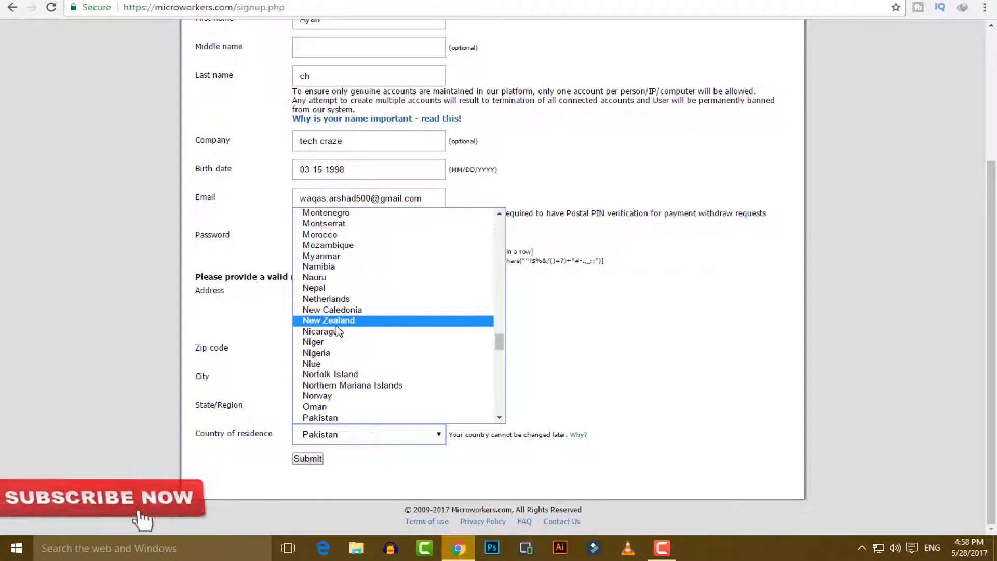
pyautogui.click(321, 418)
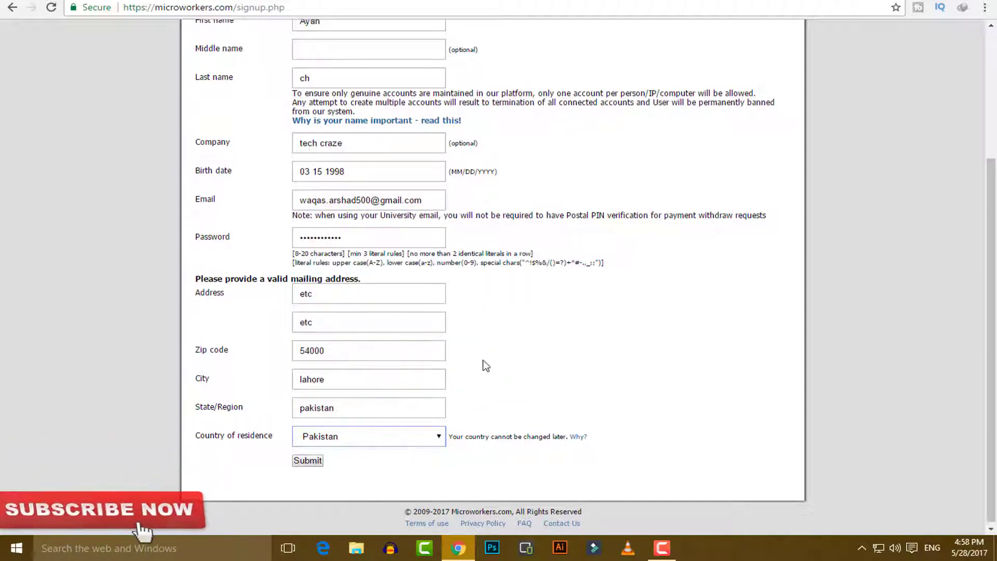
pyautogui.scroll(4, 483, 360)
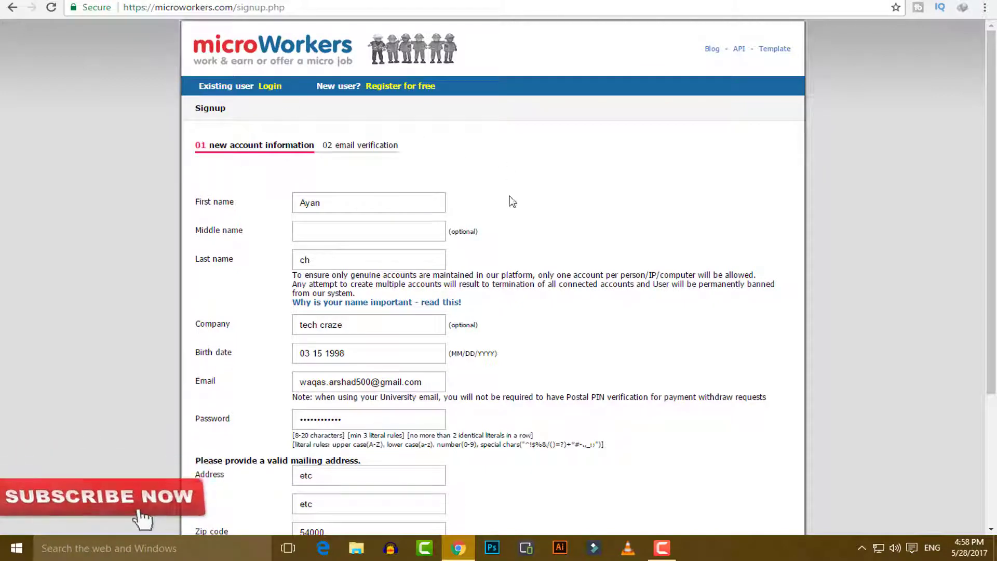
# Log in with the saved account e-mail and password to reach Available jobs.
pyautogui.click(270, 86)
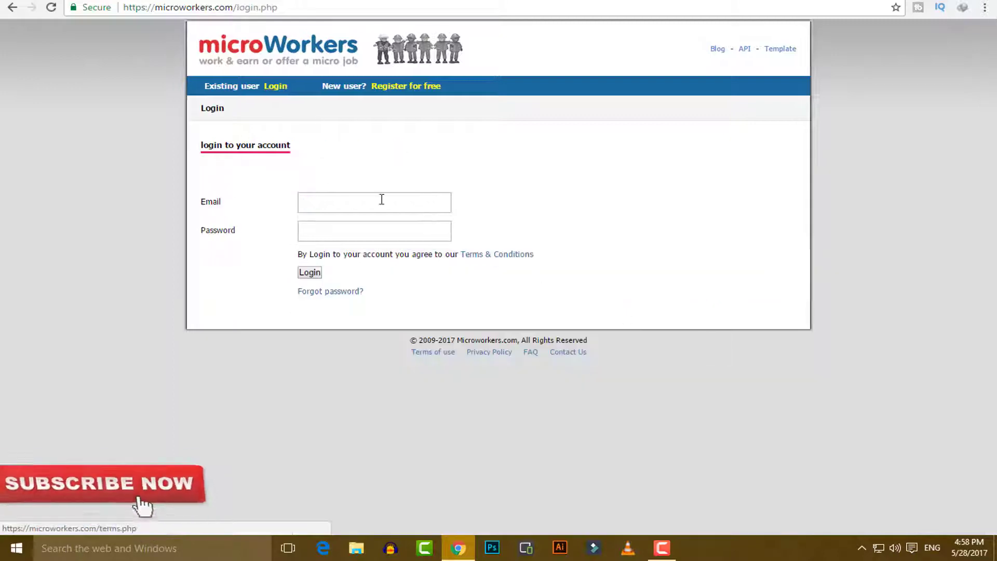
pyautogui.click(333, 211)
pyautogui.click(332, 222)
pyautogui.click(332, 234)
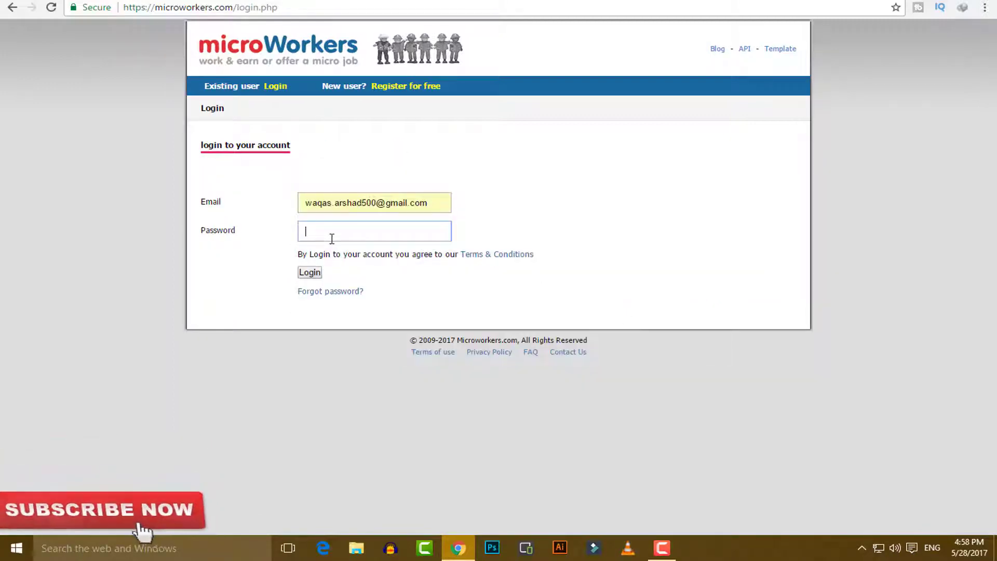
pyautogui.press('Return')
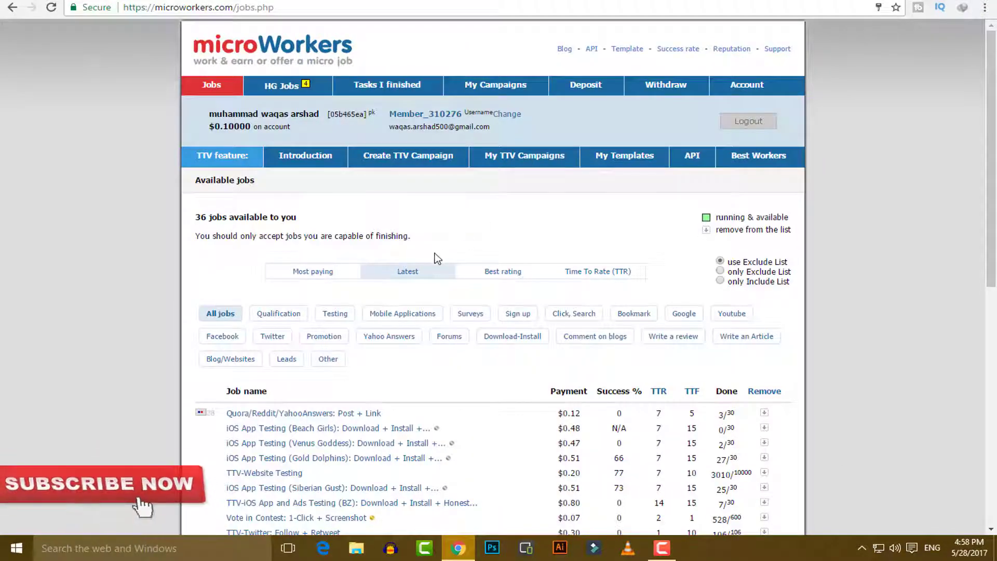
pyautogui.scroll(-4, 496, 229)
pyautogui.scroll(4, 362, 150)
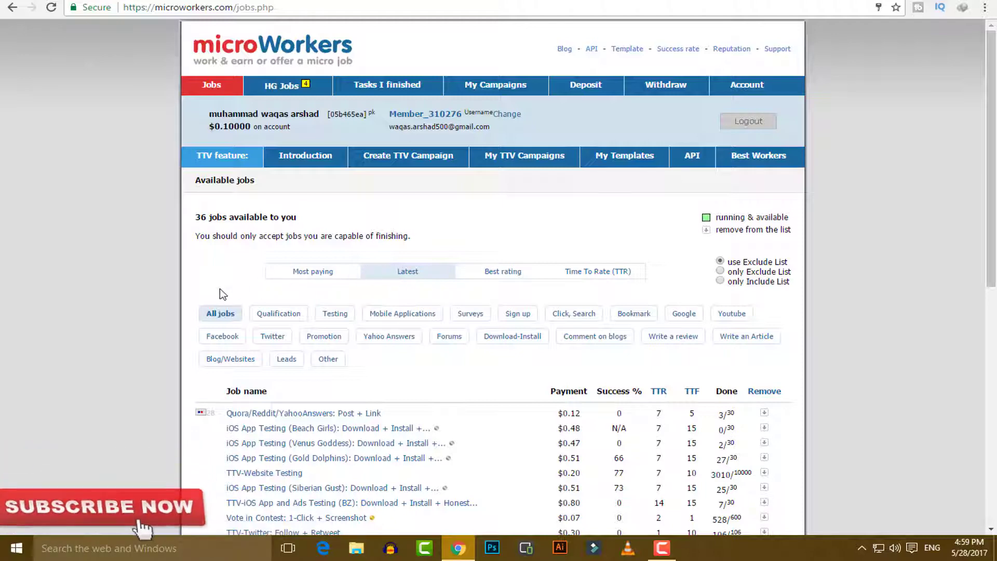
pyautogui.scroll(-1, 222, 290)
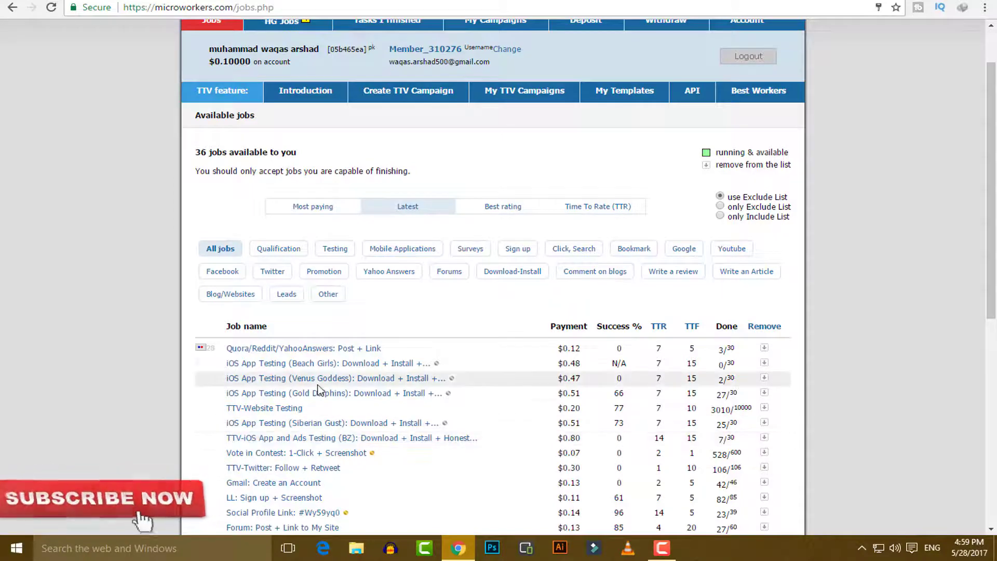
pyautogui.scroll(-1, 290, 234)
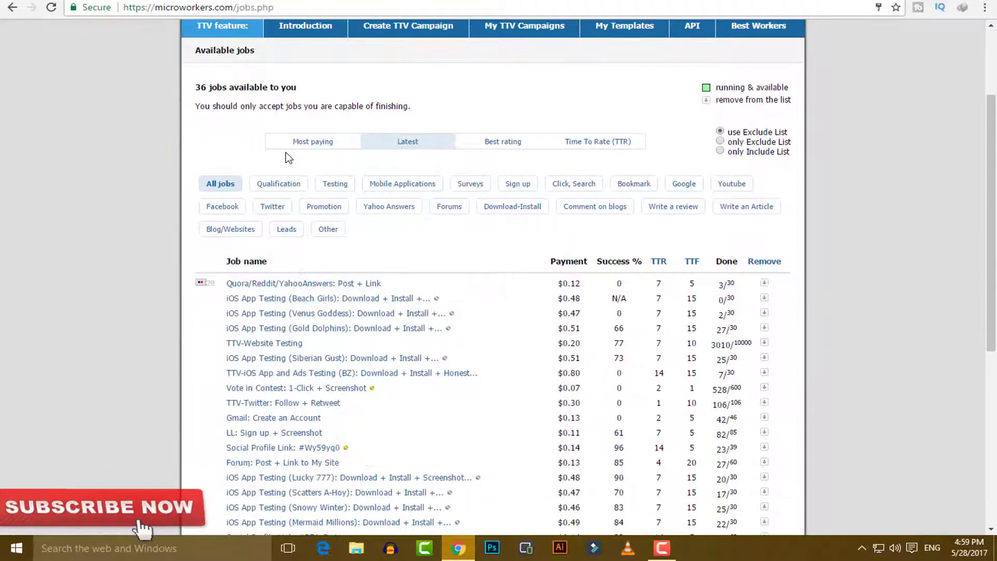
pyautogui.scroll(-1, 285, 255)
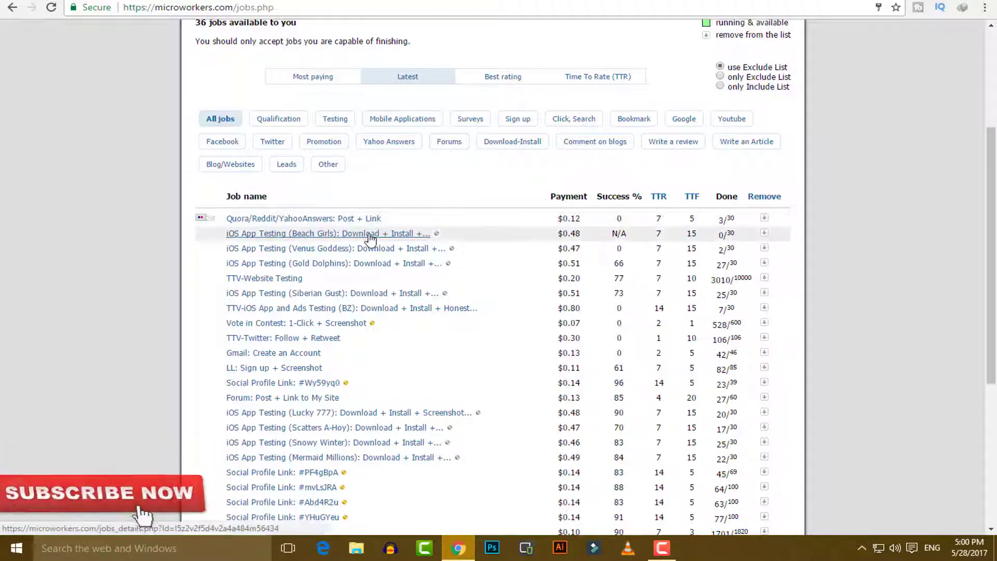
# Filter jobs by Mobile Applications, then by the Sign up category to show 6 jobs.
pyautogui.click(401, 121)
pyautogui.scroll(-3, 400, 121)
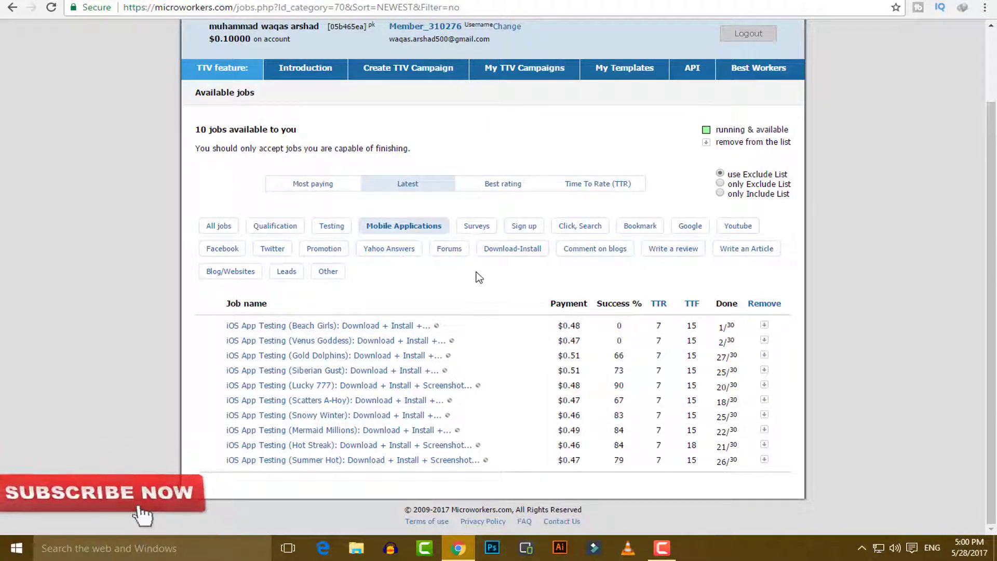
pyautogui.click(525, 225)
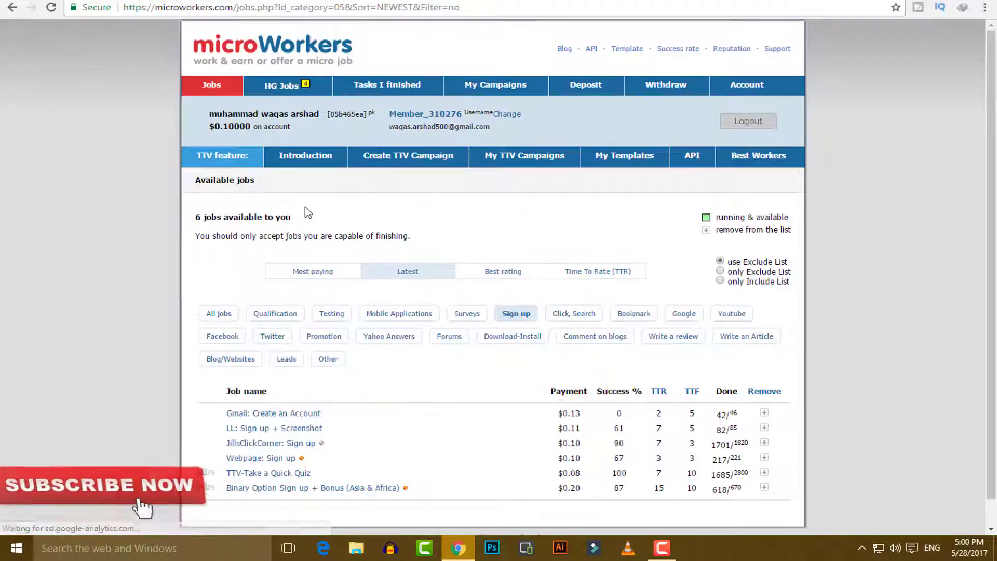
pyautogui.scroll(-1, 338, 196)
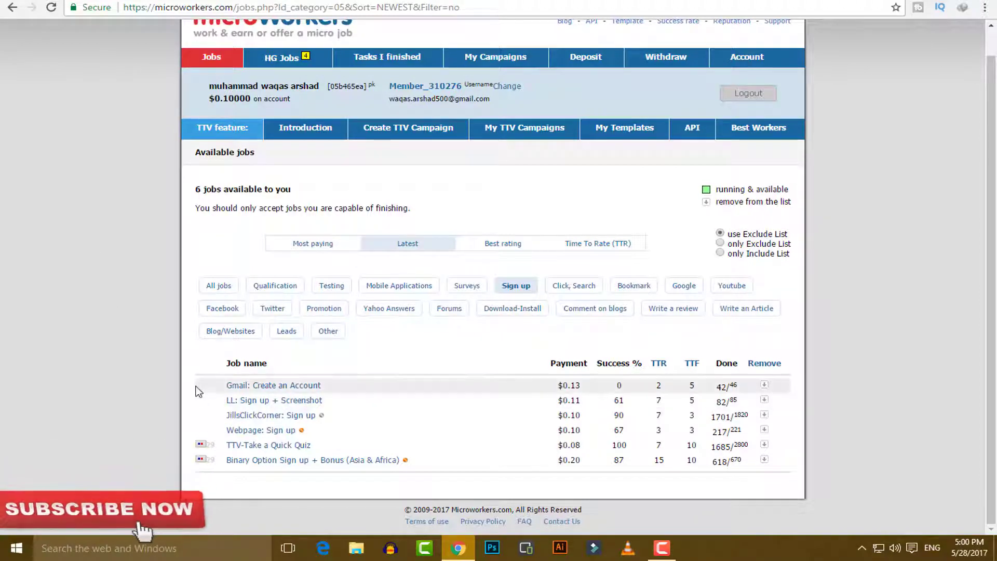
pyautogui.click(285, 400)
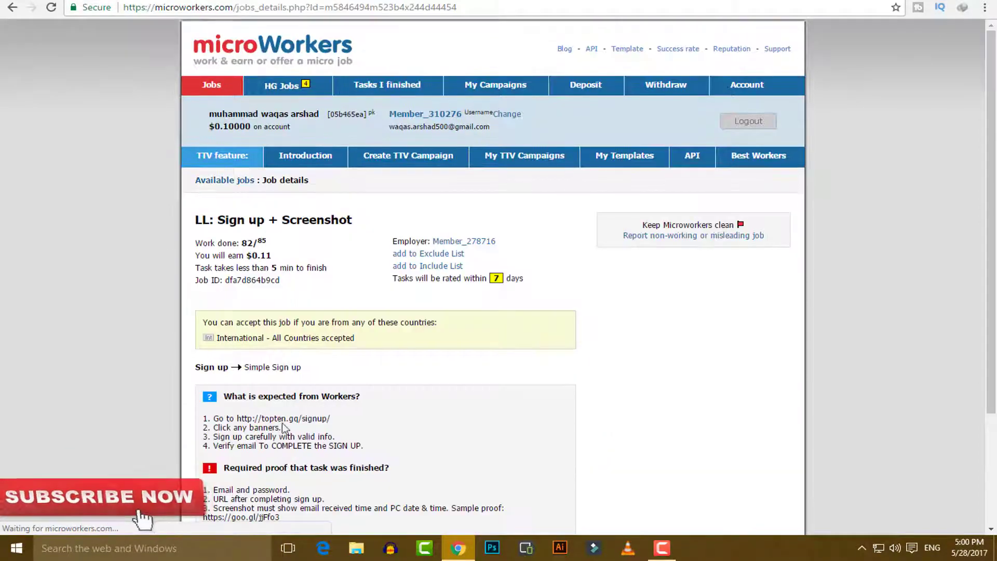
pyautogui.scroll(-3, 306, 450)
pyautogui.scroll(3, 259, 363)
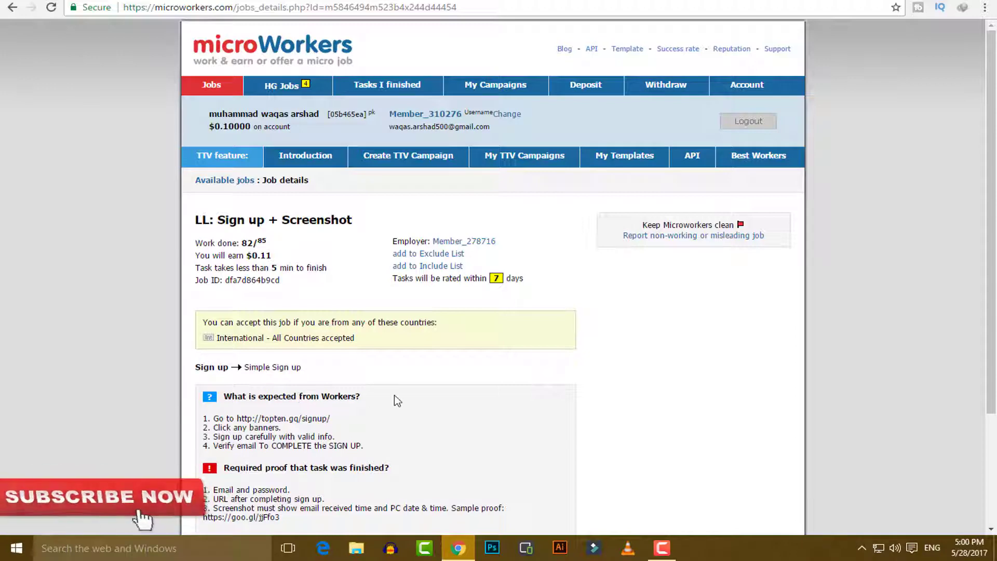
pyautogui.scroll(-3, 396, 401)
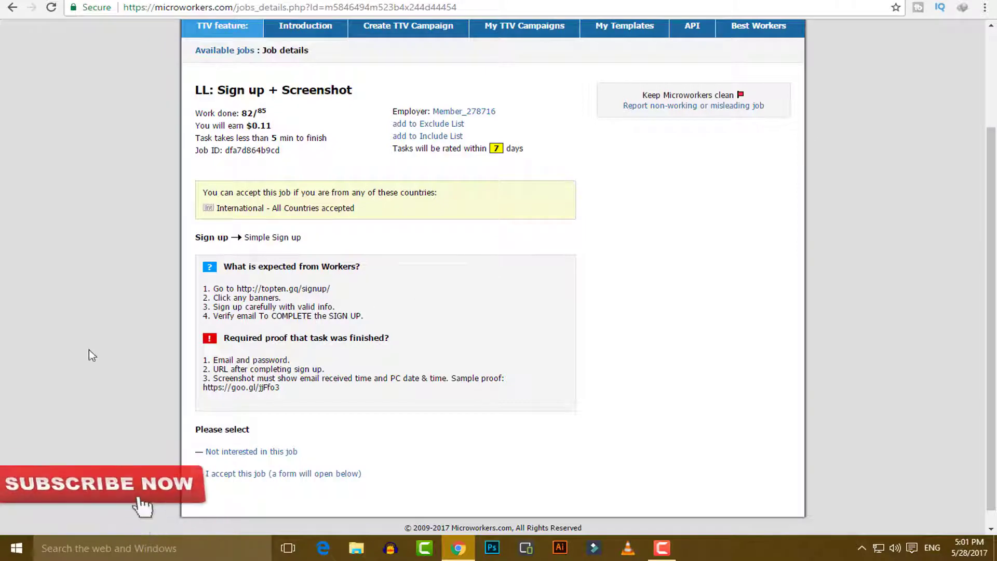
pyautogui.scroll(-1, 335, 300)
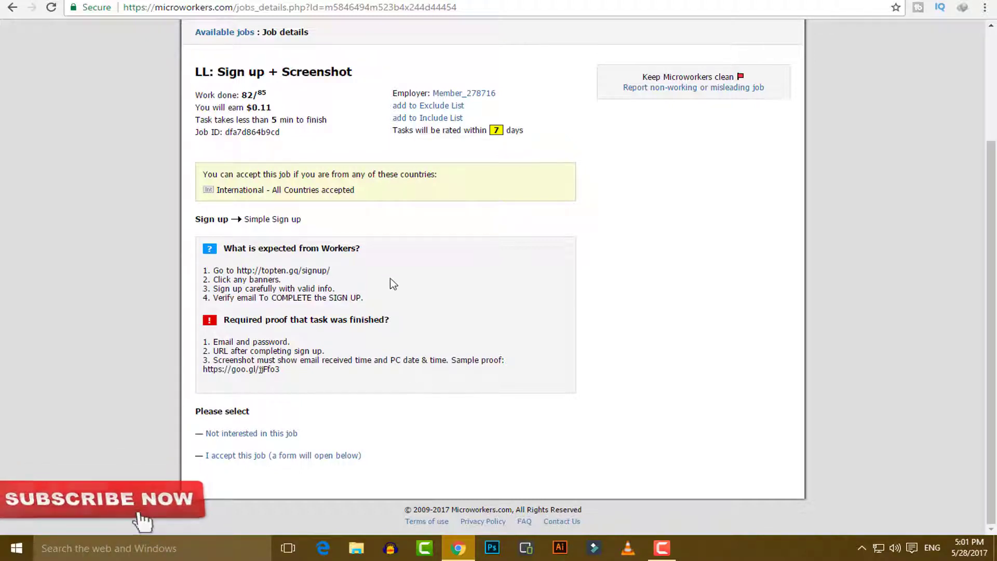
pyautogui.scroll(1, 426, 297)
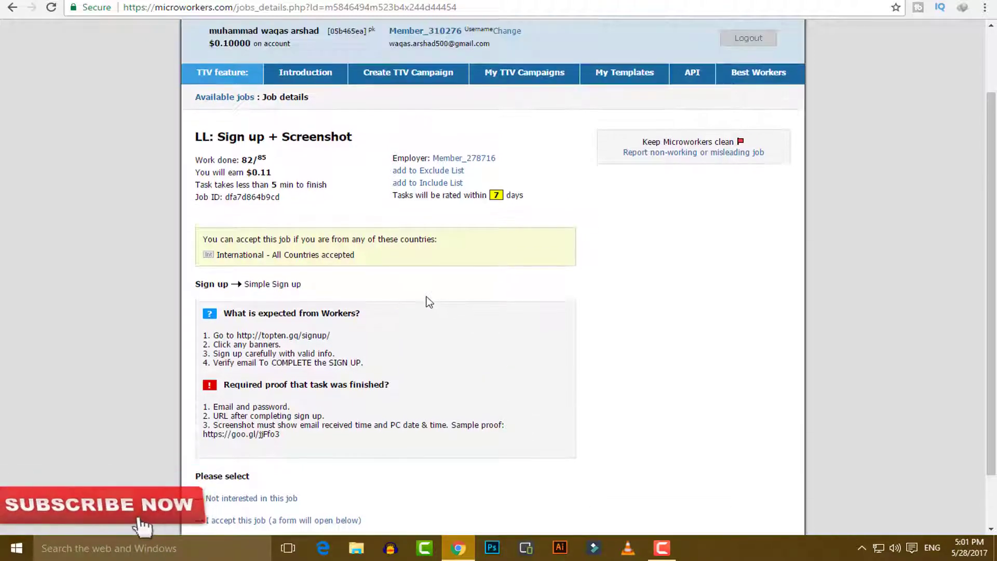
pyautogui.doubleClick(273, 186)
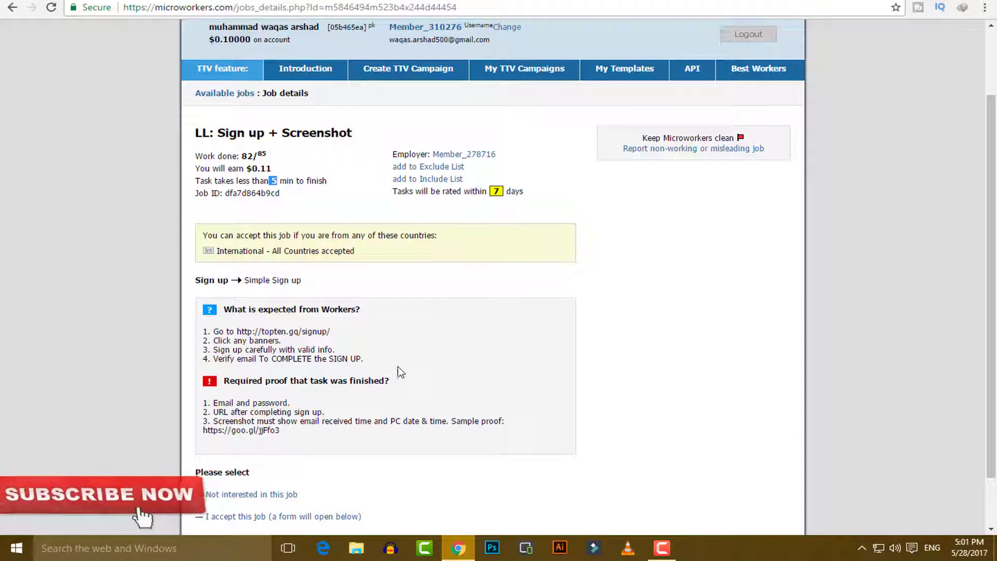
pyautogui.scroll(-1, 399, 371)
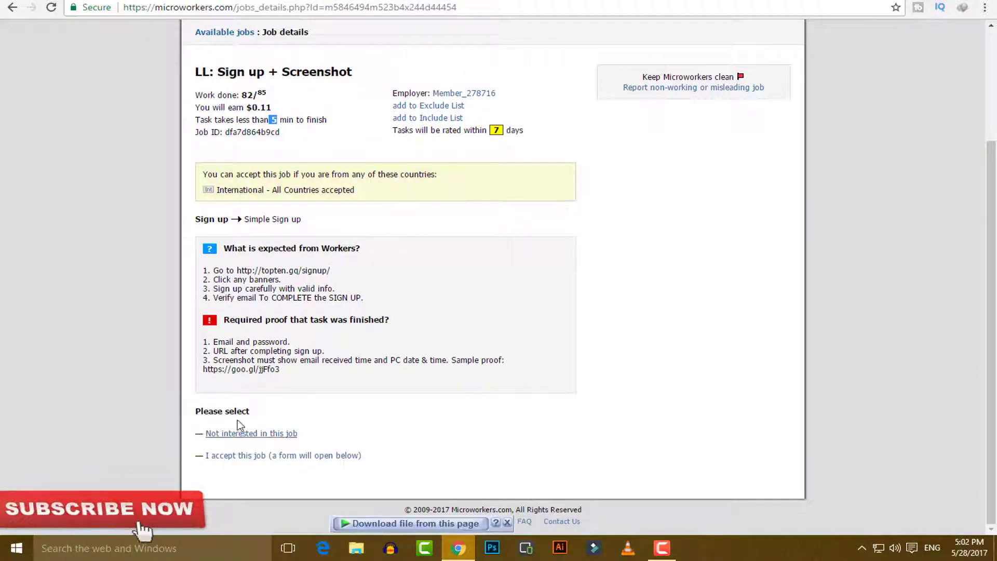
pyautogui.scroll(2, 267, 393)
pyautogui.scroll(-2, 329, 328)
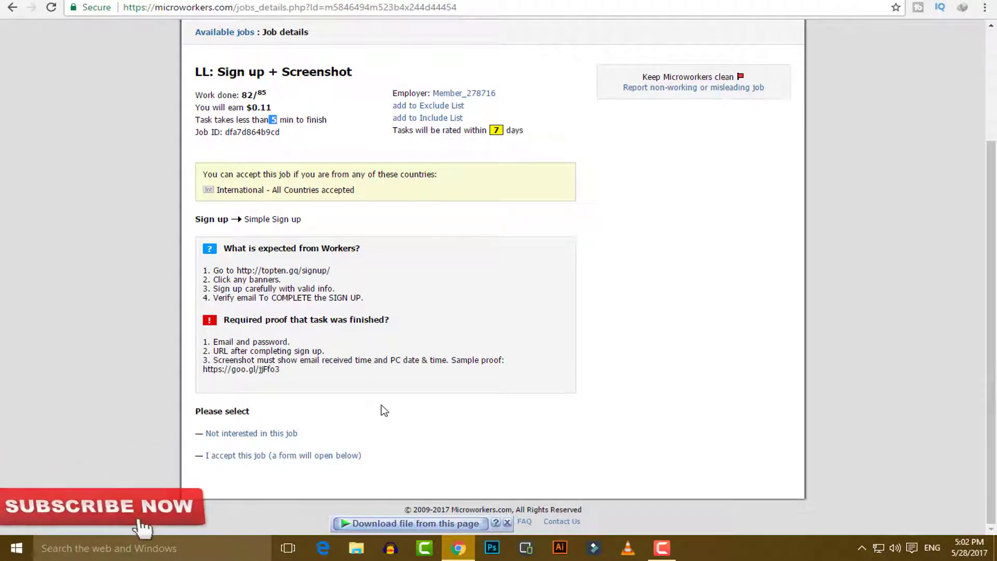
# Accept the LL: Sign up + Screenshot job and copy its topten.gq/signup address.
pyautogui.click(250, 457)
pyautogui.scroll(-4, 335, 320)
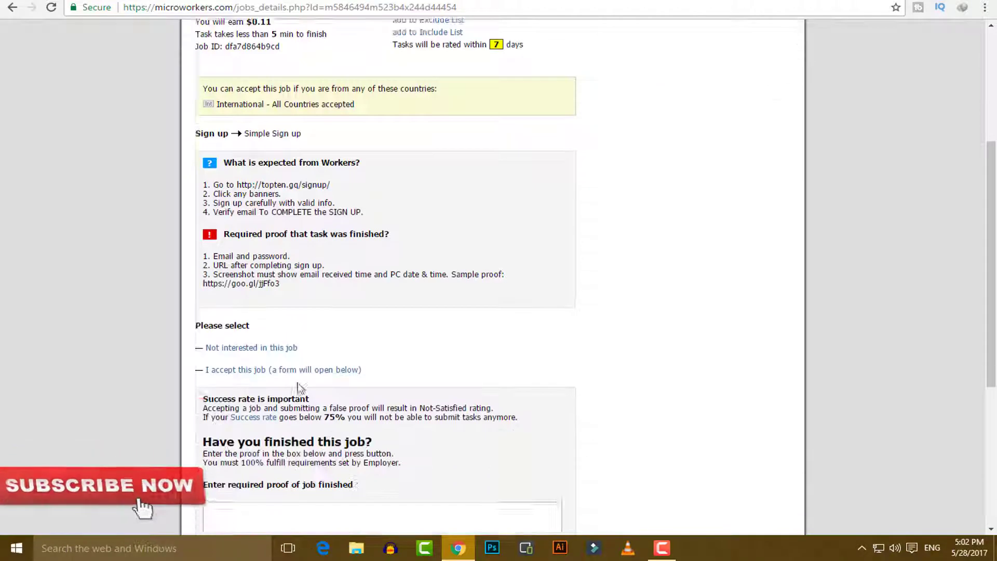
pyautogui.scroll(-4, 335, 321)
pyautogui.scroll(8, 369, 249)
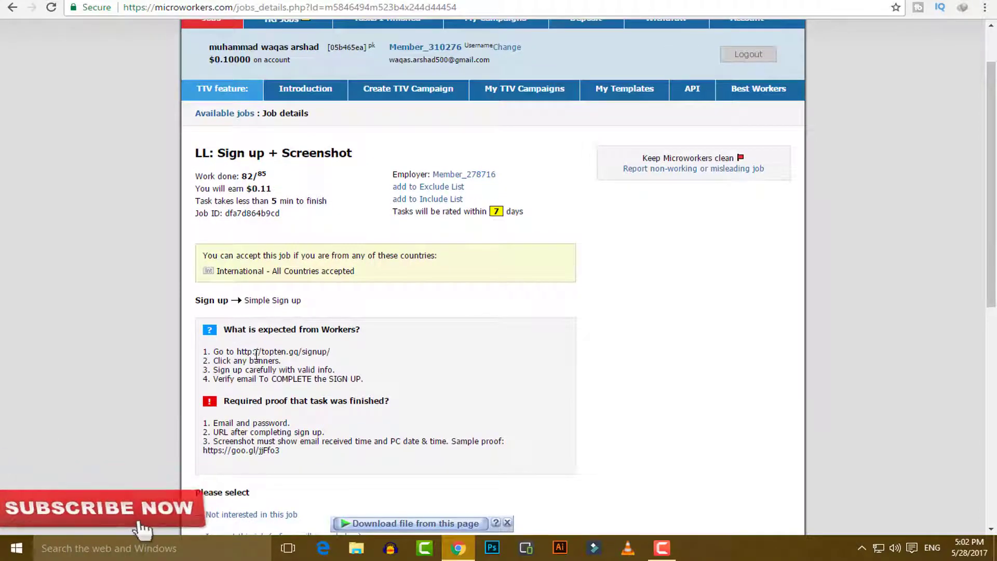
pyautogui.moveTo(252, 351); pyautogui.dragTo(323, 357)
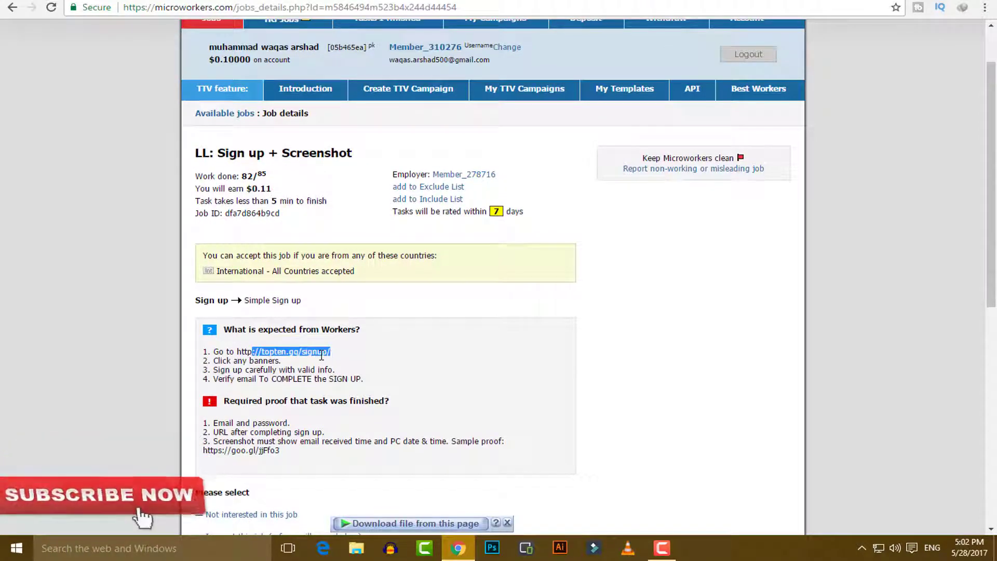
pyautogui.rightClick(321, 356)
pyautogui.click(353, 365)
pyautogui.moveTo(236, 352); pyautogui.dragTo(333, 352)
pyautogui.rightClick(247, 353)
pyautogui.click(246, 353)
pyautogui.rightClick(335, 355)
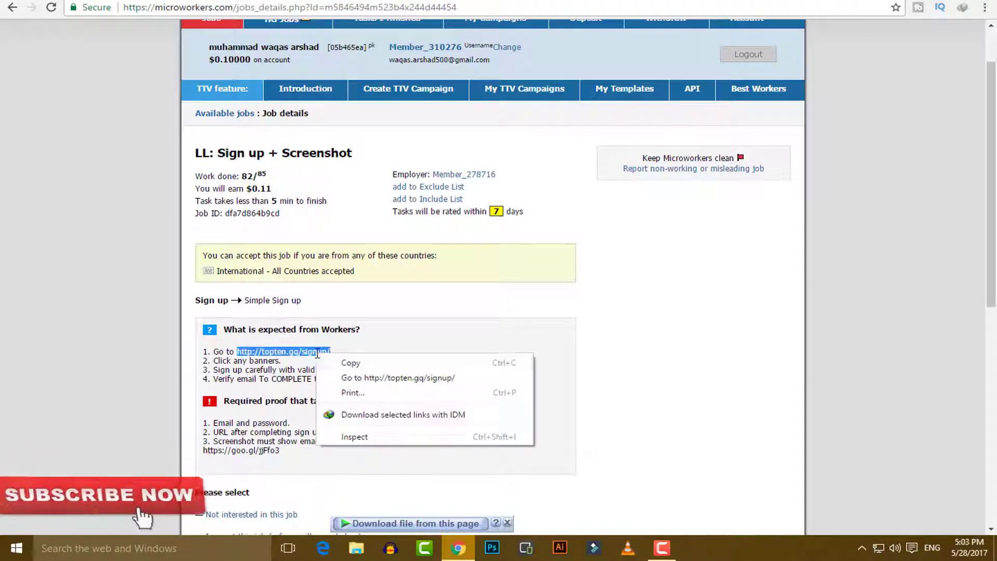
pyautogui.click(347, 363)
# Load the copied topten.gq/signup address in a new browser tab.
pyautogui.hotkey('ctrl', 't')
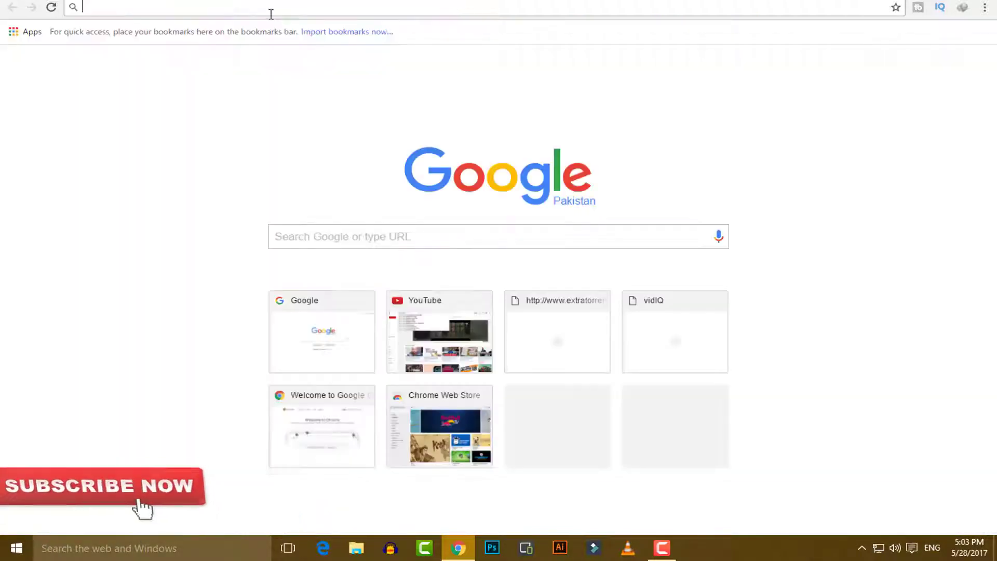
pyautogui.rightClick(270, 8)
pyautogui.click(305, 72)
pyautogui.press('Return')
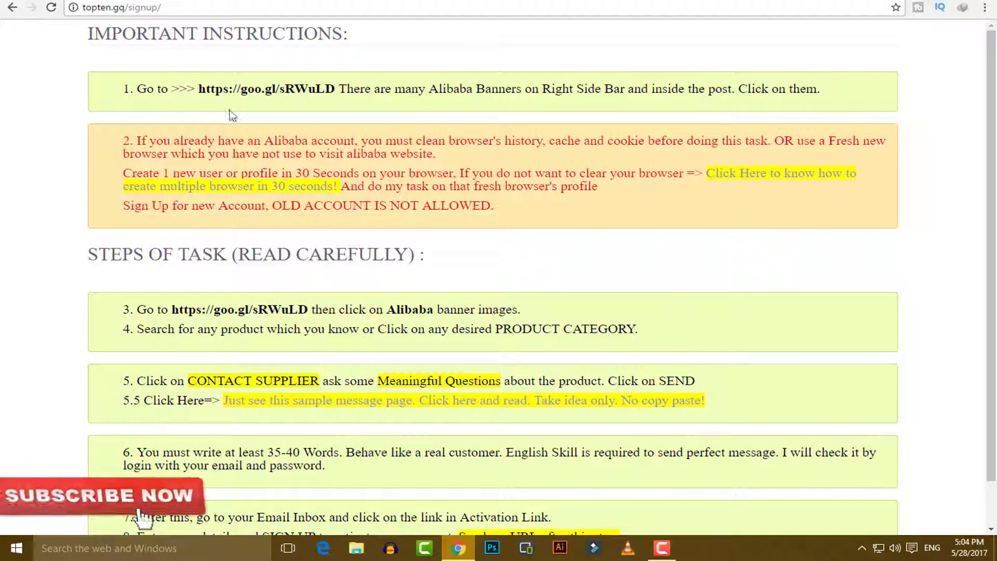
pyautogui.moveTo(197, 90); pyautogui.dragTo(335, 89)
pyautogui.rightClick(329, 91)
pyautogui.click(362, 100)
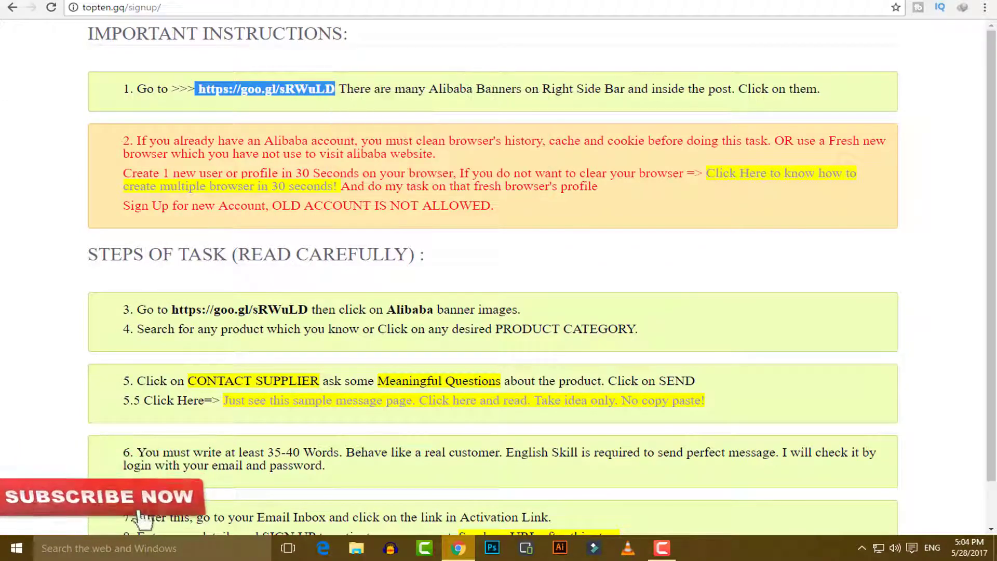
pyautogui.hotkey('ctrl', 't')
pyautogui.rightClick(392, 8)
pyautogui.click(411, 71)
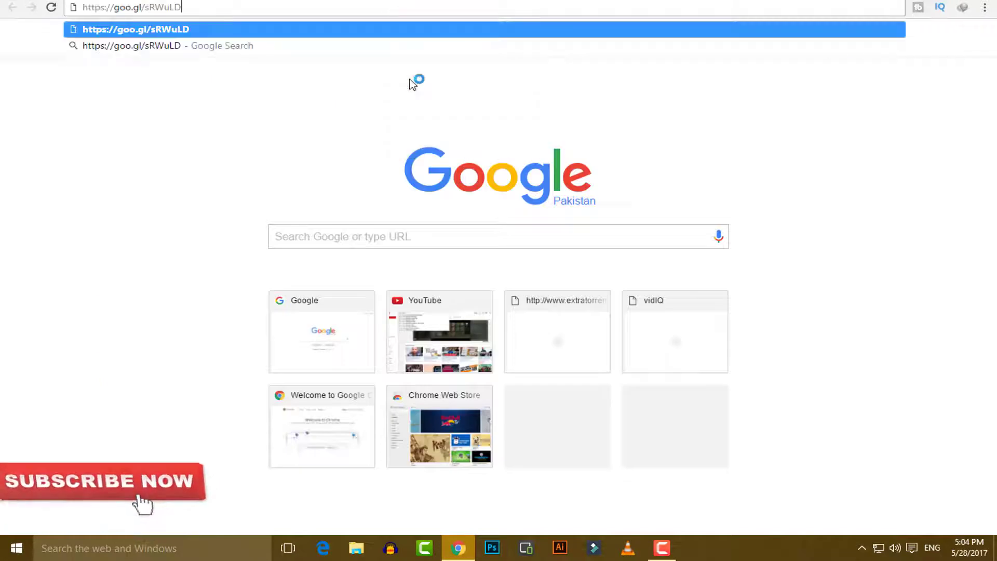
pyautogui.press('Return')
# Scroll the Get a Healthy and Clean Skin article and follow the Mobile Phone LCDs Alibaba ad.
pyautogui.click(328, 0)
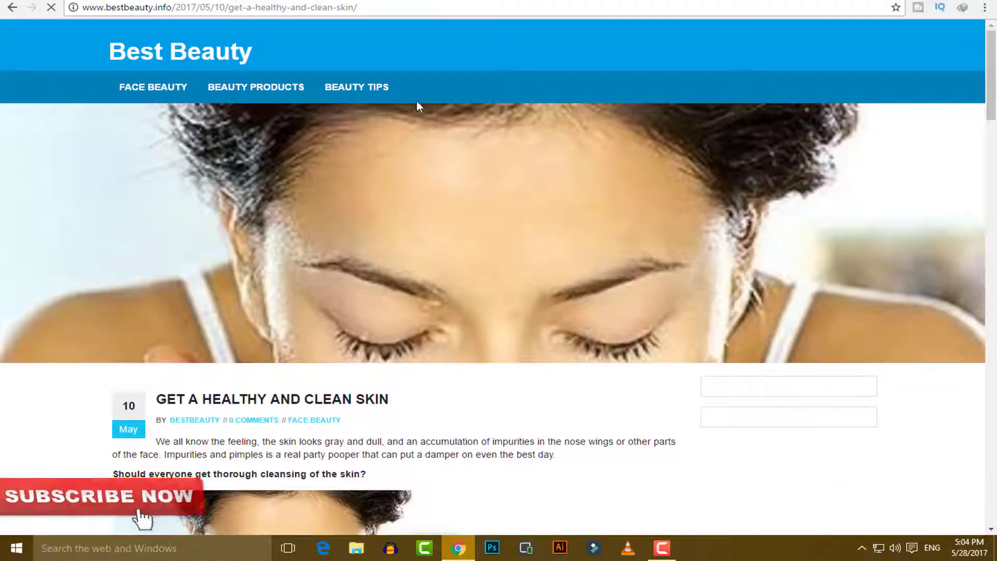
pyautogui.scroll(-15, 417, 101)
pyautogui.scroll(15, 407, 103)
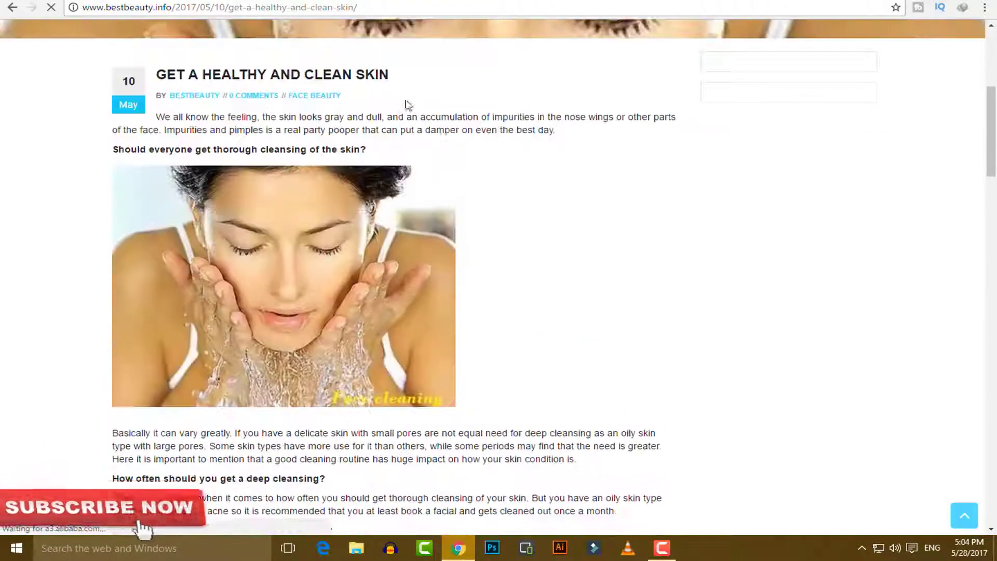
pyautogui.scroll(-20, 496, 160)
pyautogui.scroll(8, 457, 191)
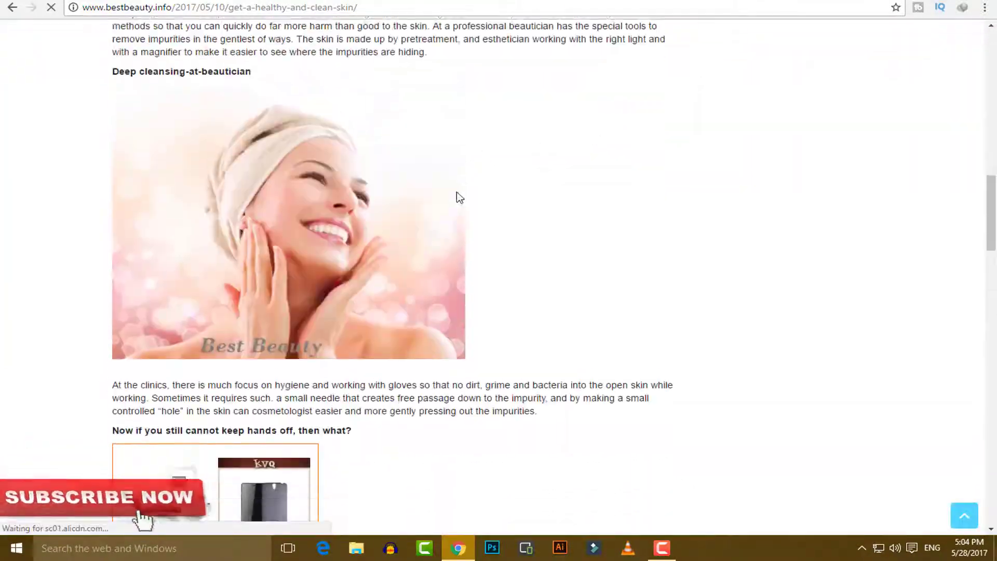
pyautogui.scroll(-6, 363, 203)
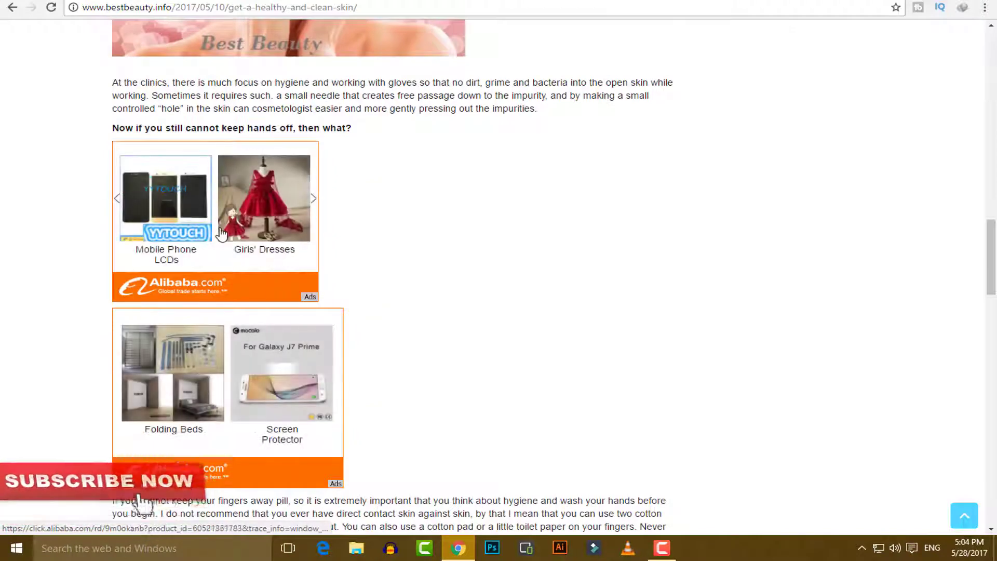
pyautogui.click(248, 249)
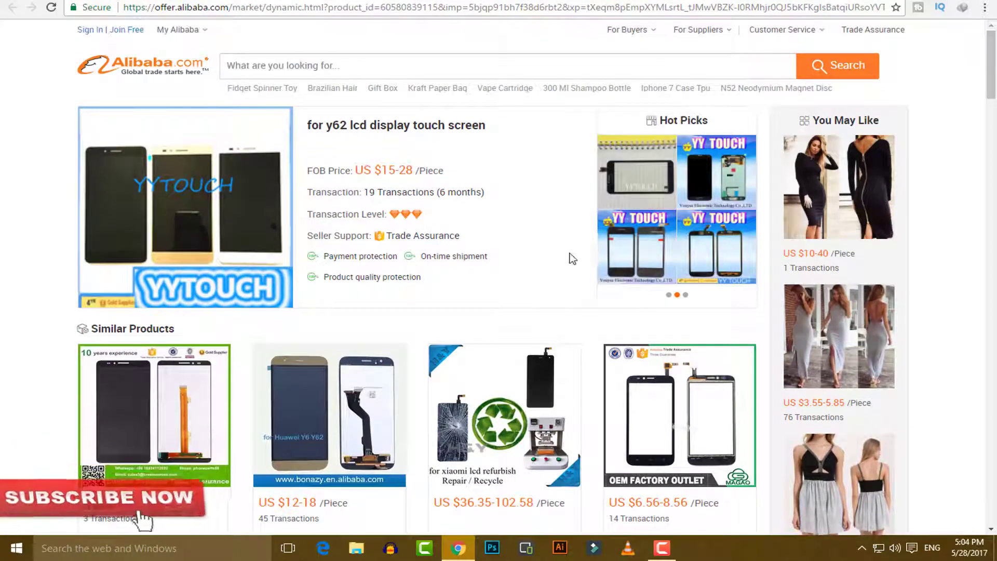
# Start a free Alibaba account registration and confirm the entered e-mail address.
pyautogui.click(127, 31)
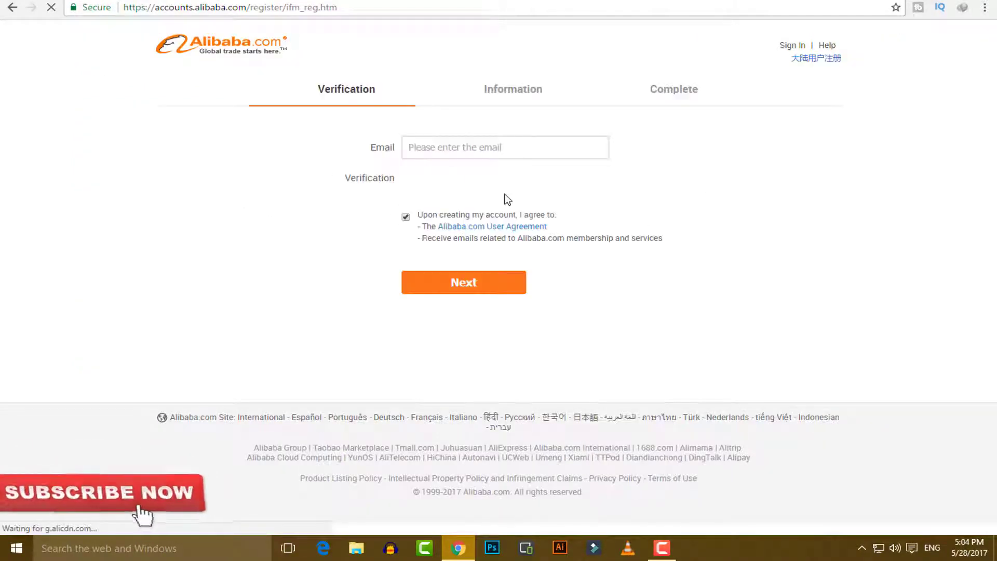
pyautogui.click(427, 147)
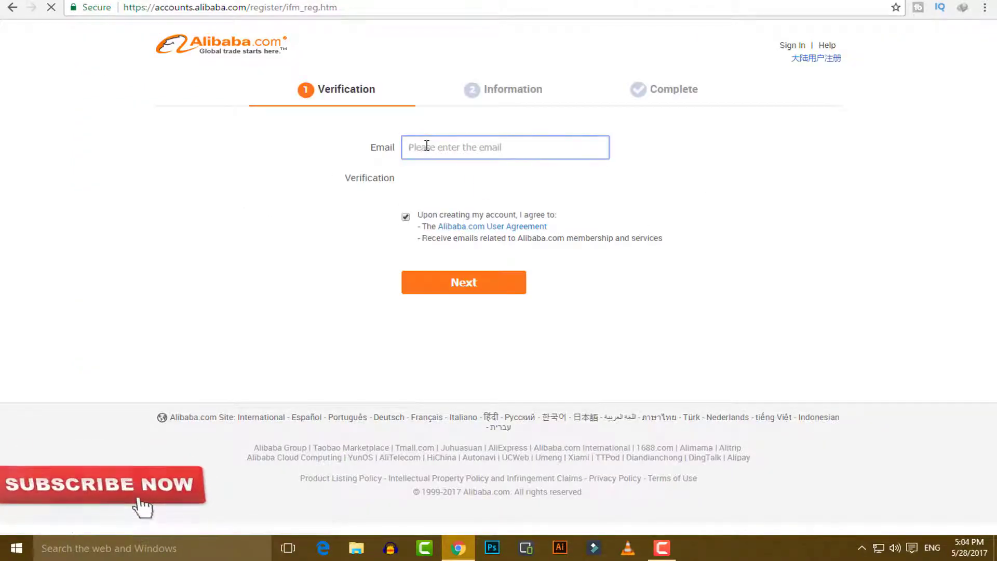
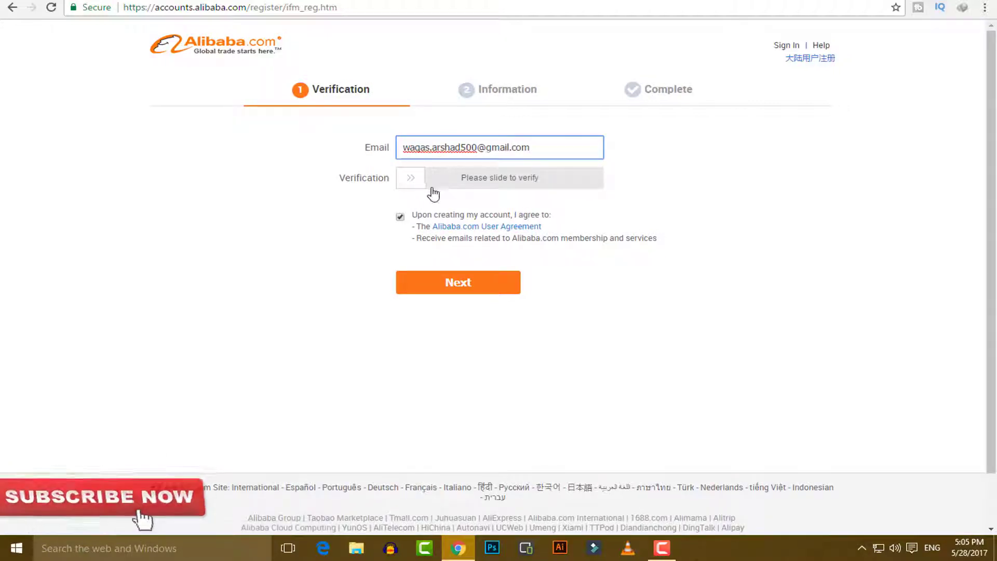
pyautogui.click(452, 285)
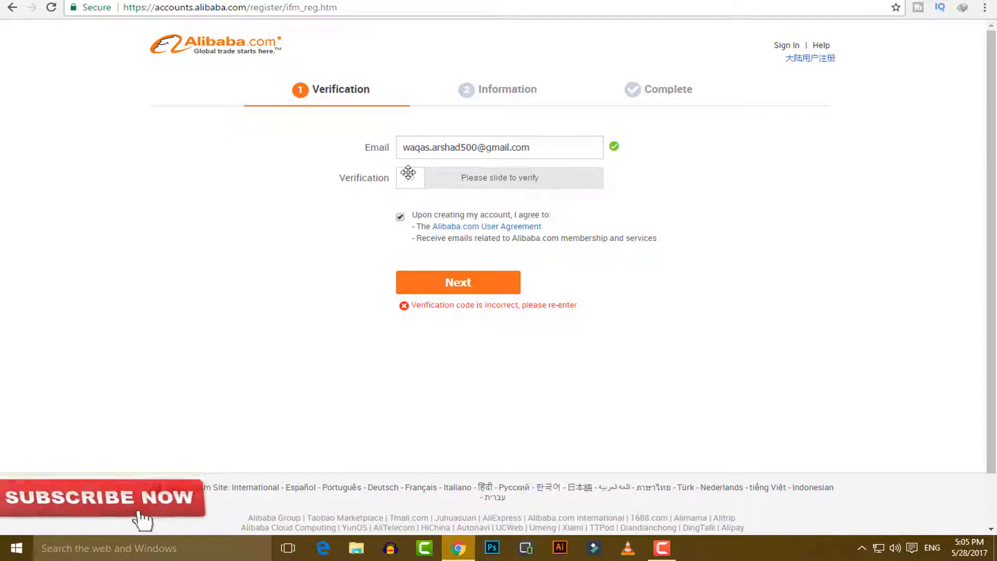
# Pass the slide-to-verify check and enter the captcha code to get the confirmation email sent.
pyautogui.moveTo(410, 178); pyautogui.dragTo(580, 193)
pyautogui.moveTo(404, 176); pyautogui.dragTo(647, 191)
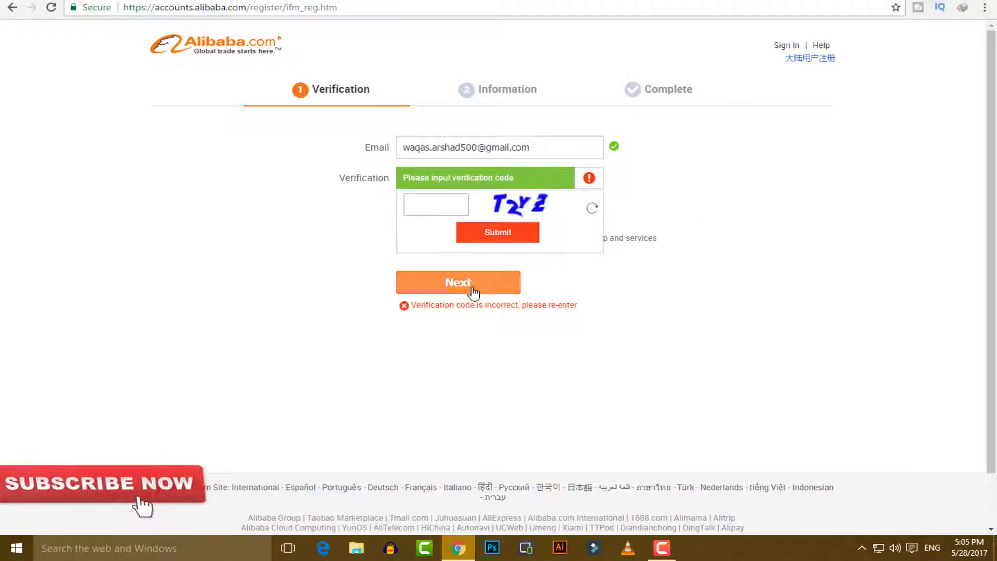
pyautogui.click(411, 199)
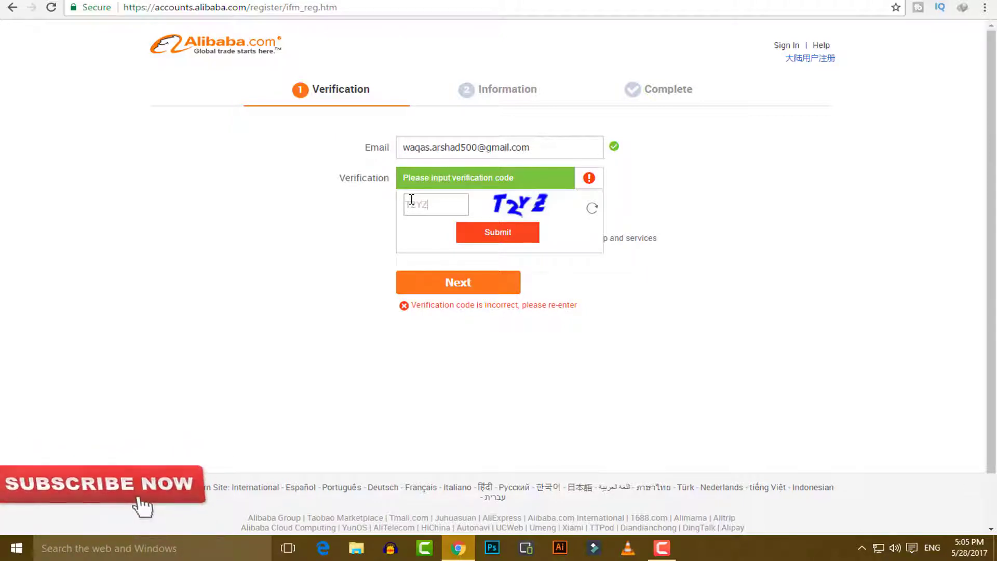
pyautogui.write('T2YZ')
pyautogui.click(499, 234)
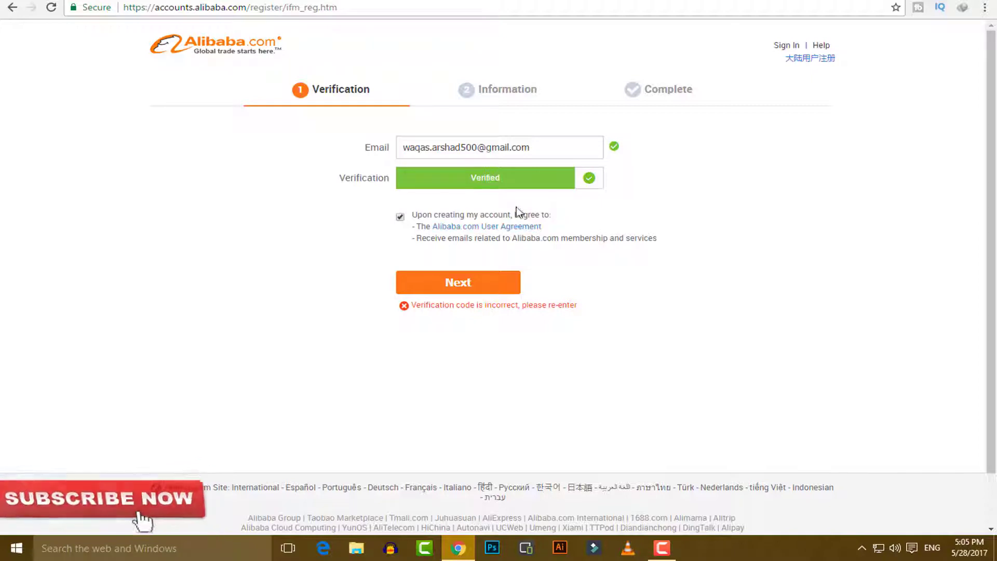
pyautogui.click(437, 288)
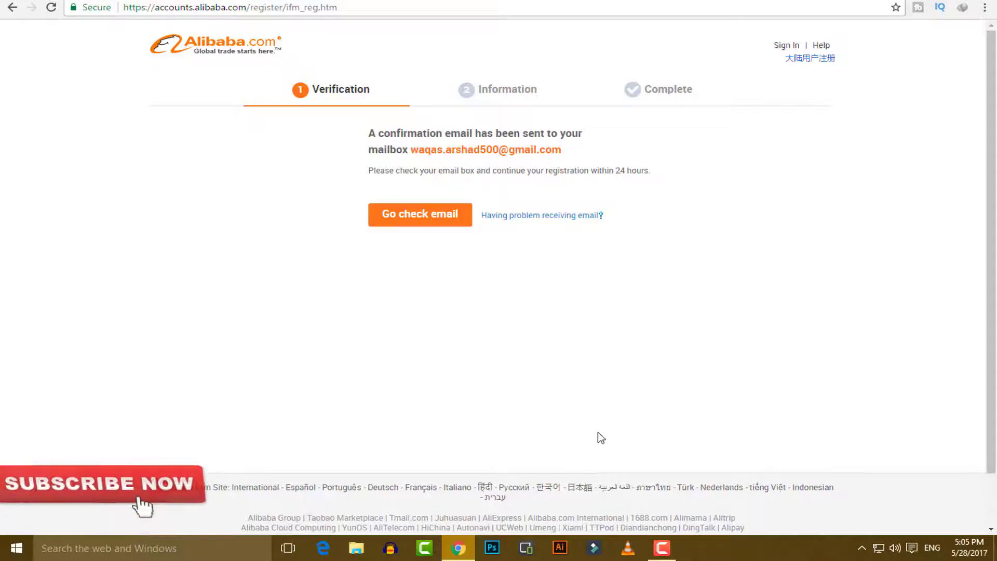
# Open Alibaba's 'Please verify your email address' message in Gmail and follow its Complete link.
pyautogui.click(435, 221)
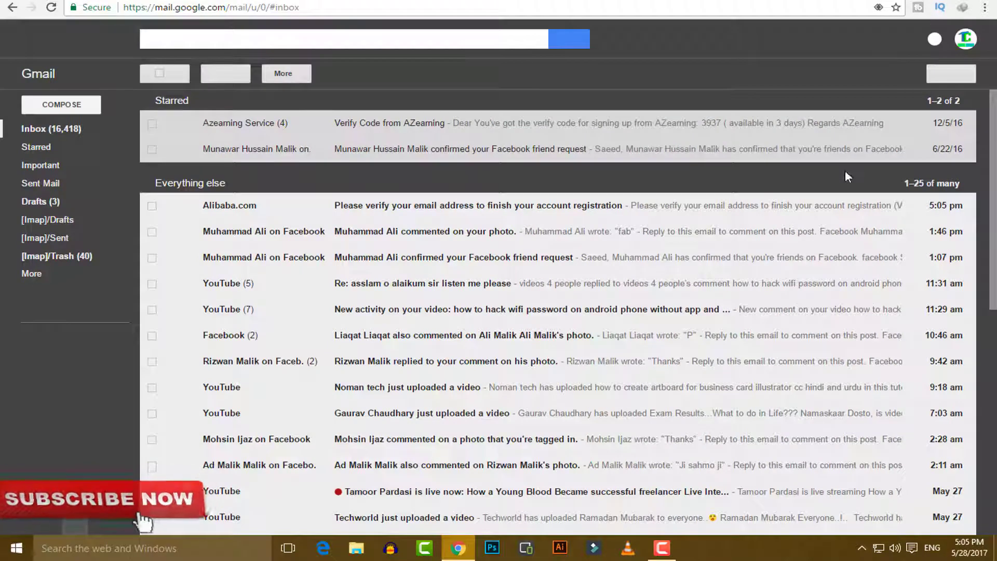
pyautogui.click(416, 215)
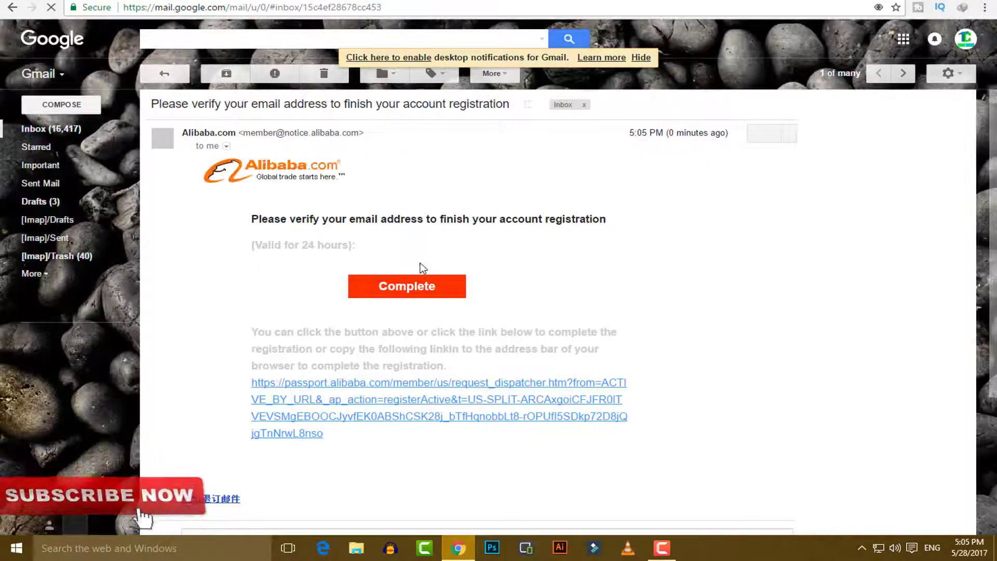
pyautogui.click(407, 289)
pyautogui.hotkey('ctrl', 'w')
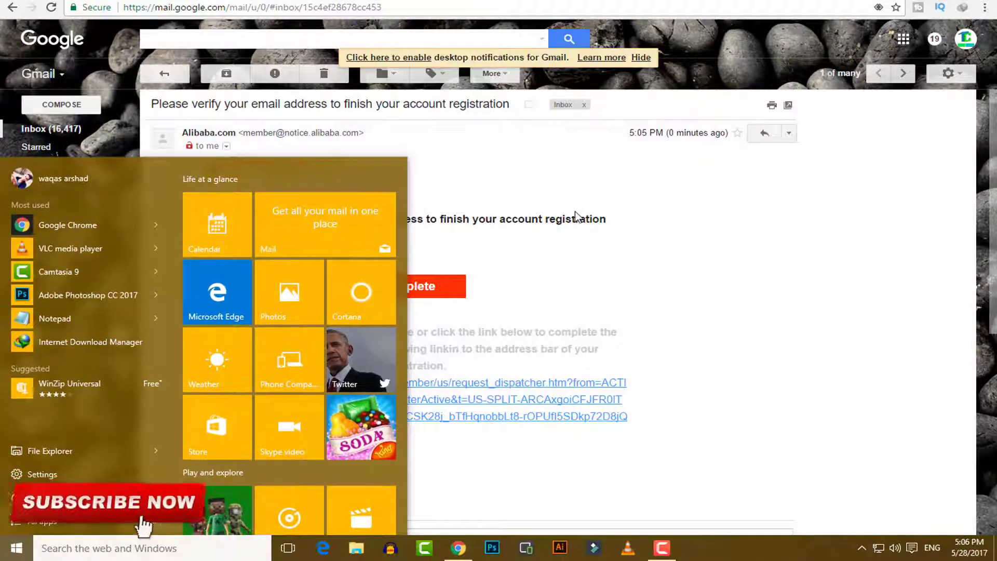
pyautogui.click(625, 188)
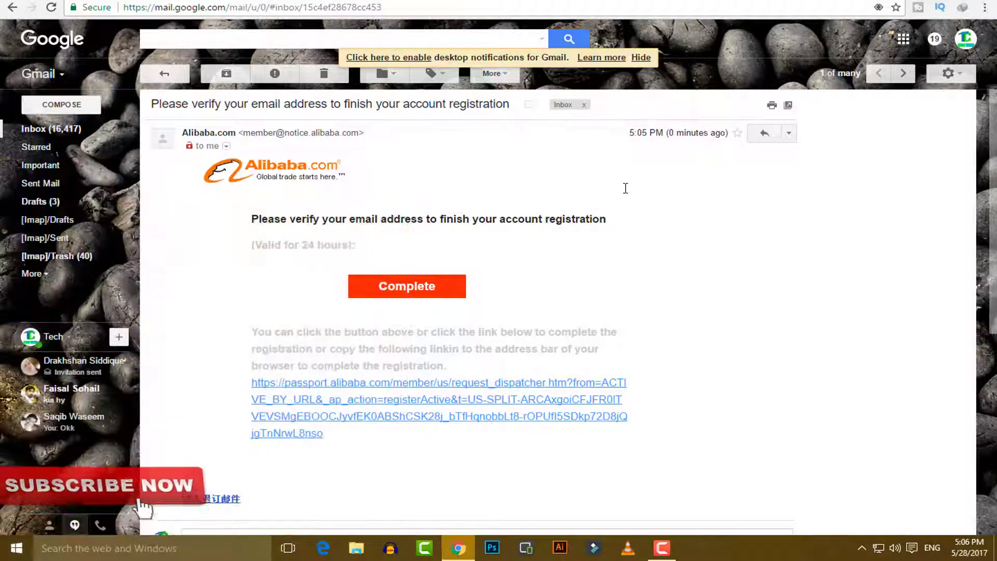
pyautogui.press('super')
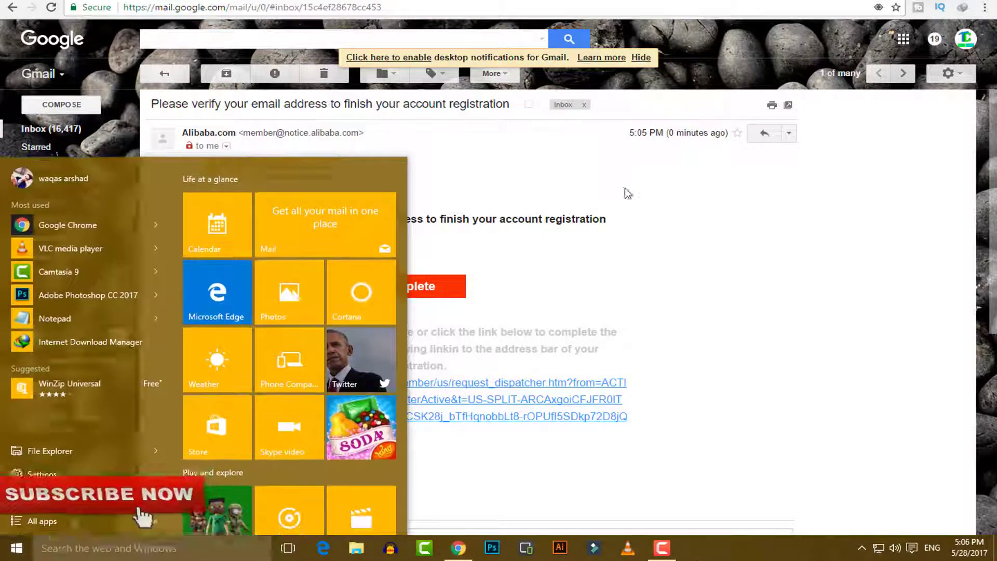
pyautogui.click(625, 187)
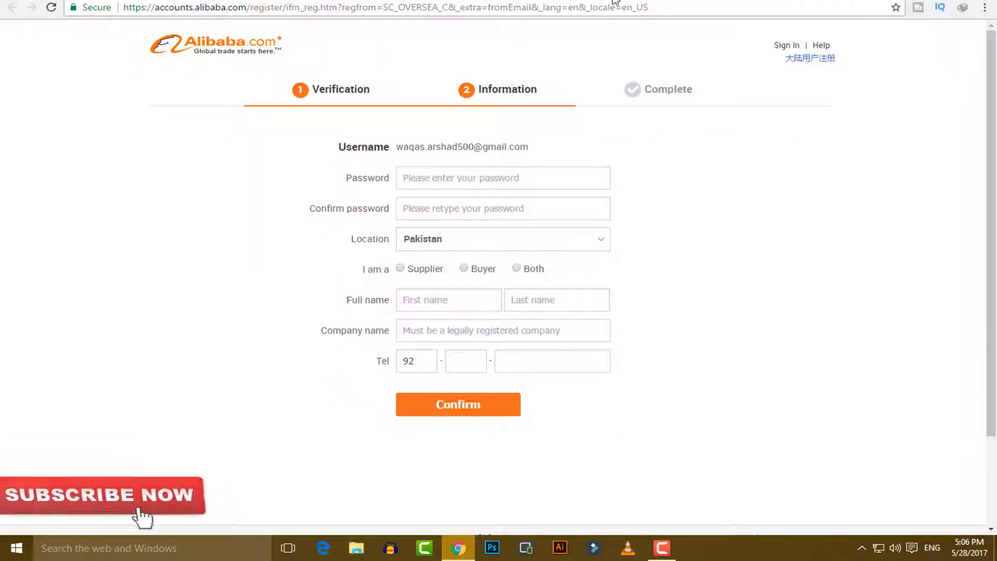
# Enter and retype the account password, and choose the Both role.
pyautogui.click(439, 180)
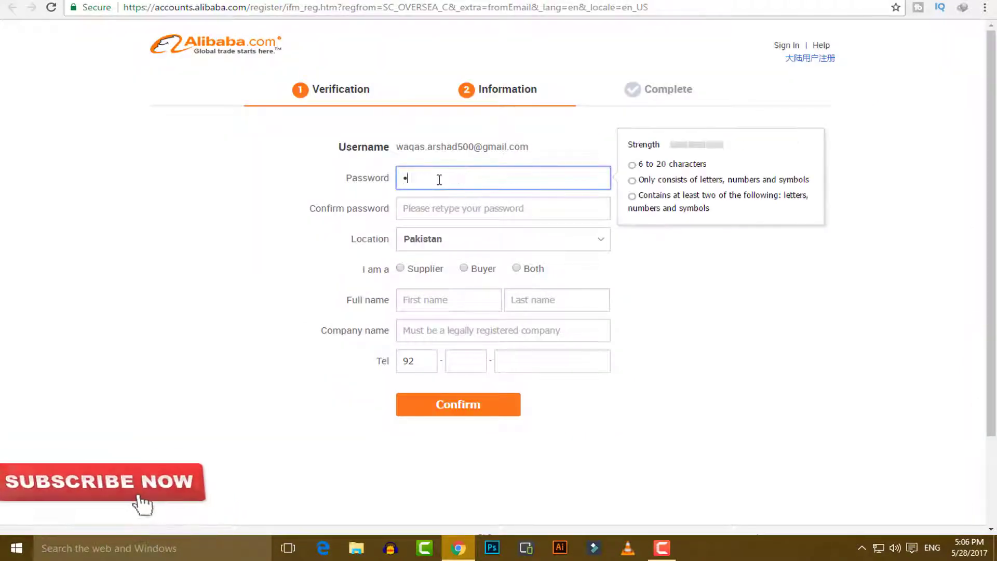
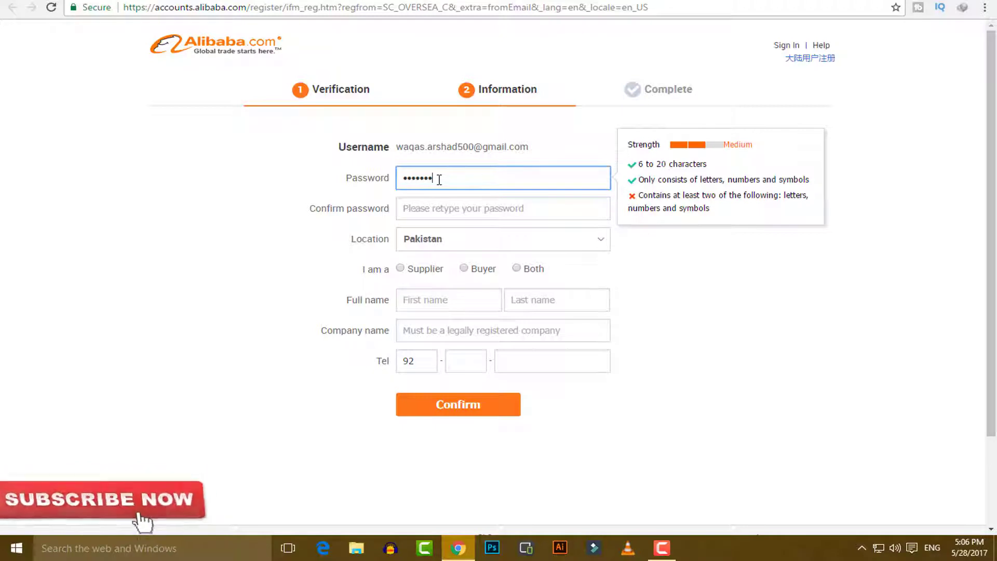
pyautogui.press('Tab')
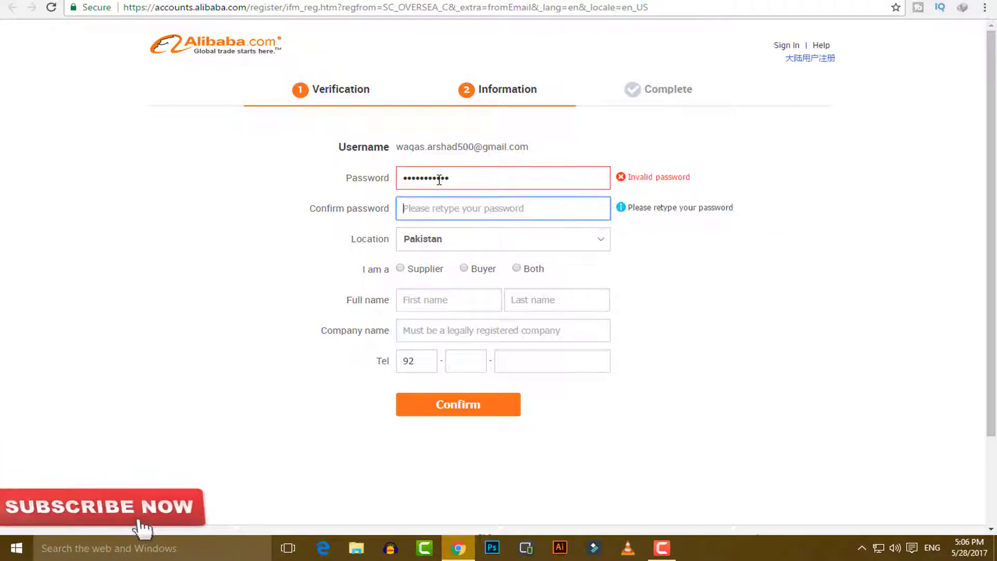
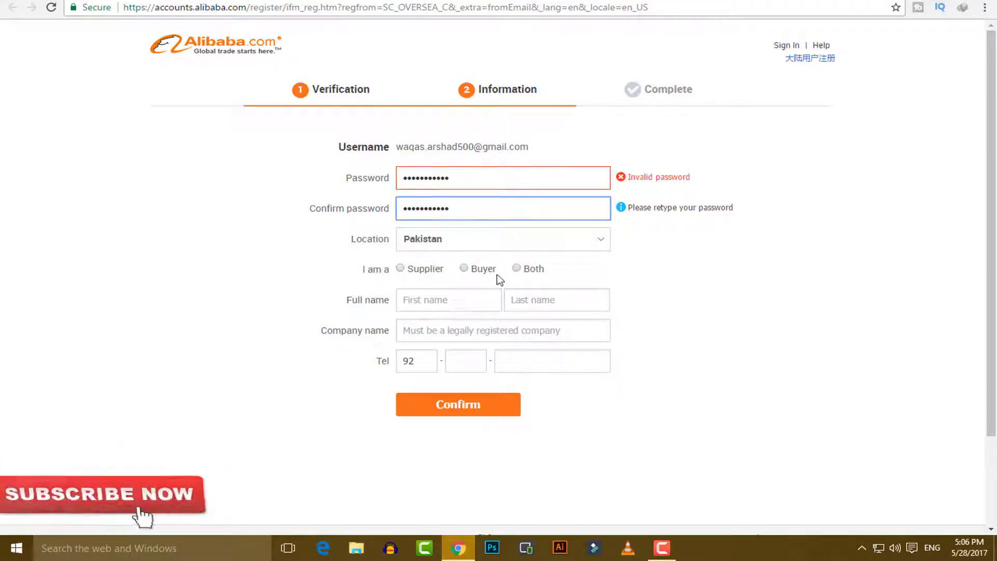
pyautogui.click(517, 268)
# Fill in first and last name, company TECH CRAZE and phone number, then confirm.
pyautogui.click(447, 300)
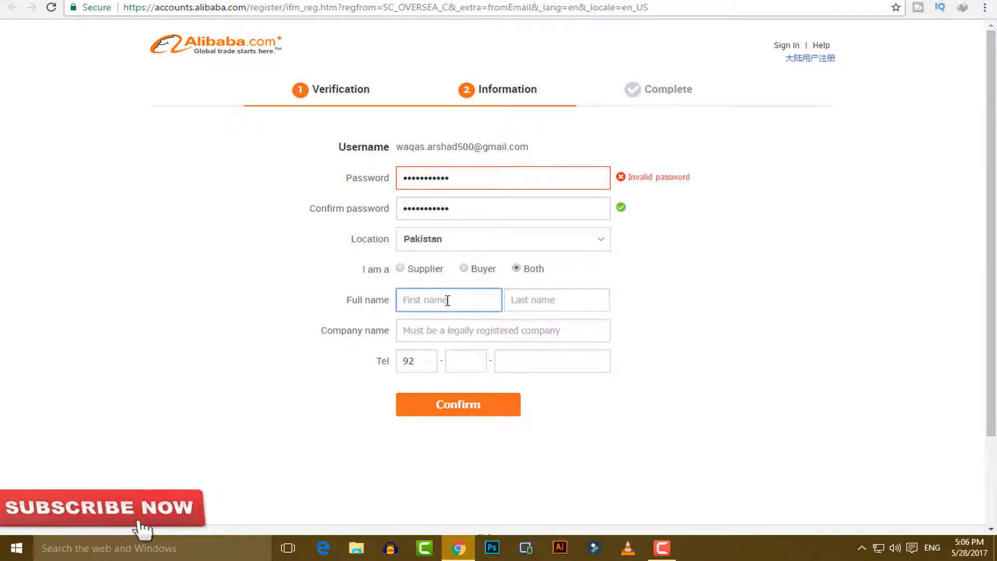
pyautogui.write('TECH')
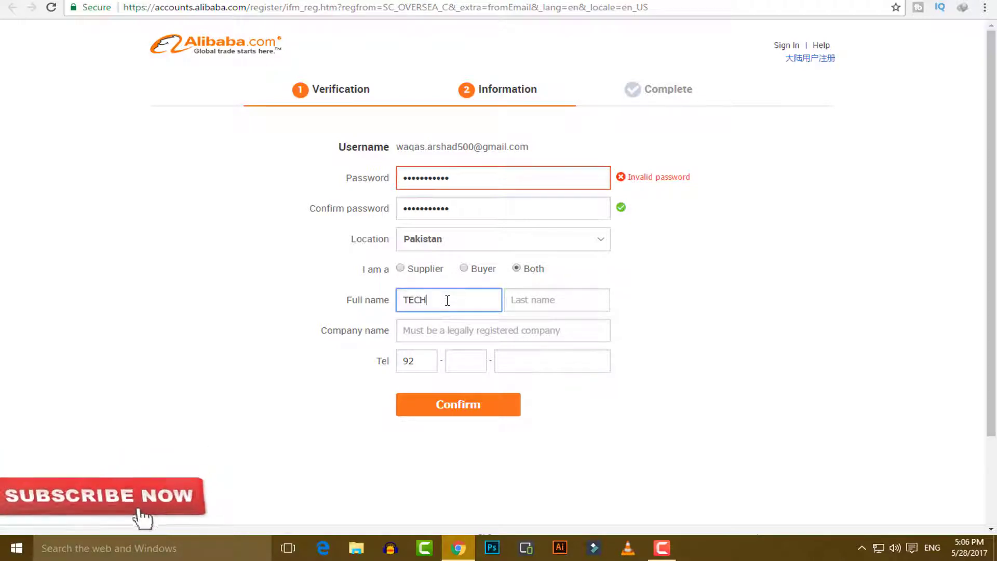
pyautogui.click(543, 304)
pyautogui.write('C')
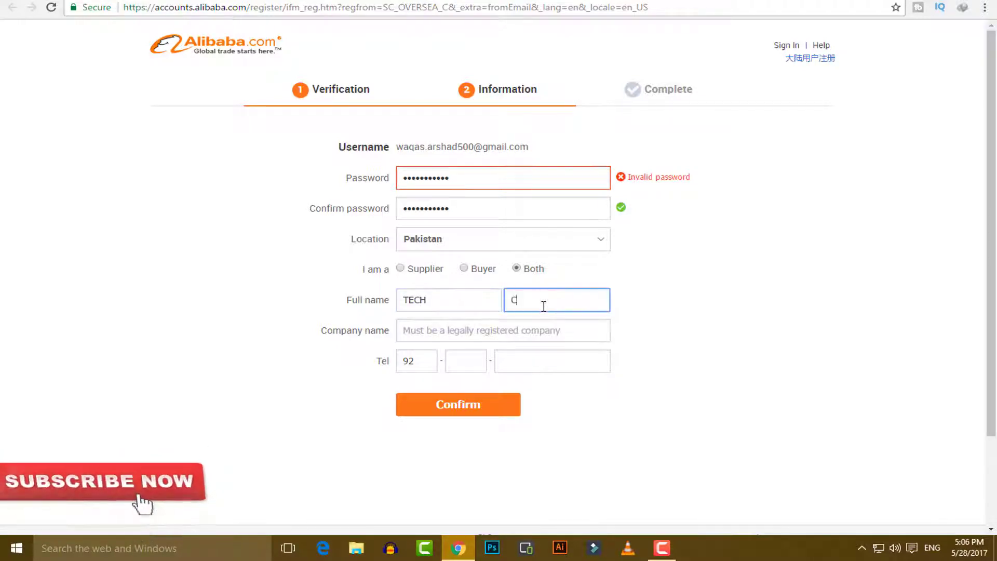
pyautogui.write('RAZE')
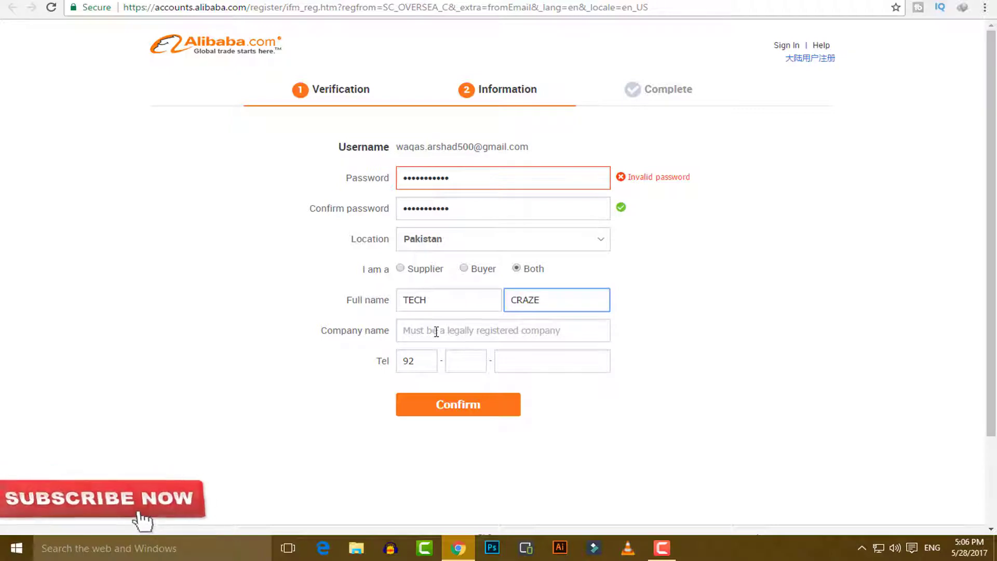
pyautogui.click(436, 329)
pyautogui.write('TECH CRAZE')
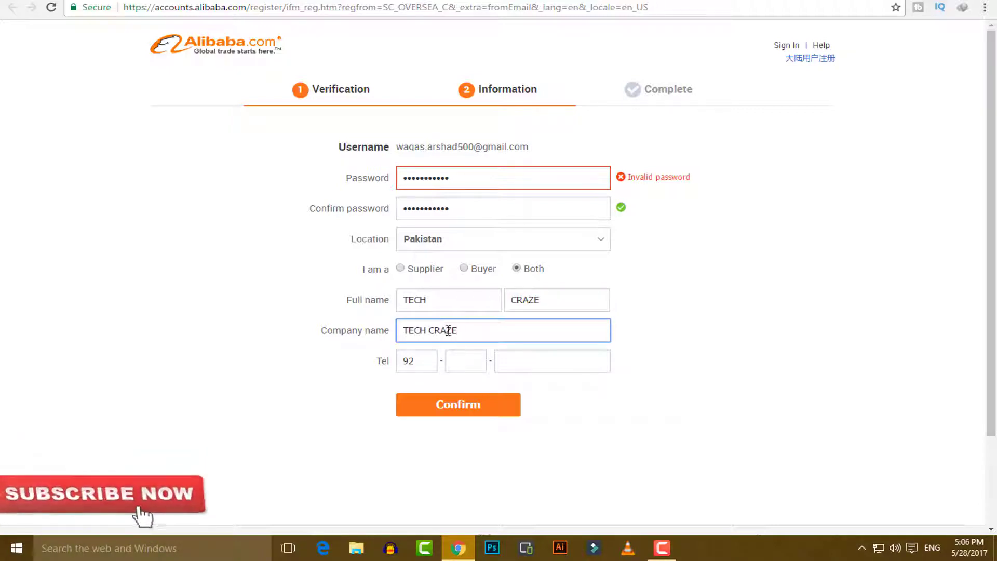
pyautogui.click(475, 359)
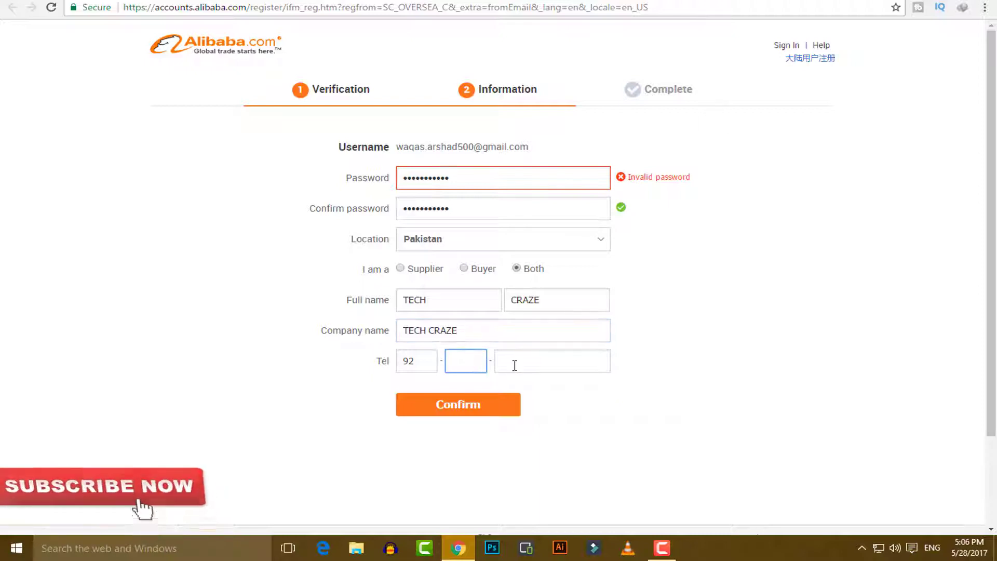
pyautogui.write('44565')
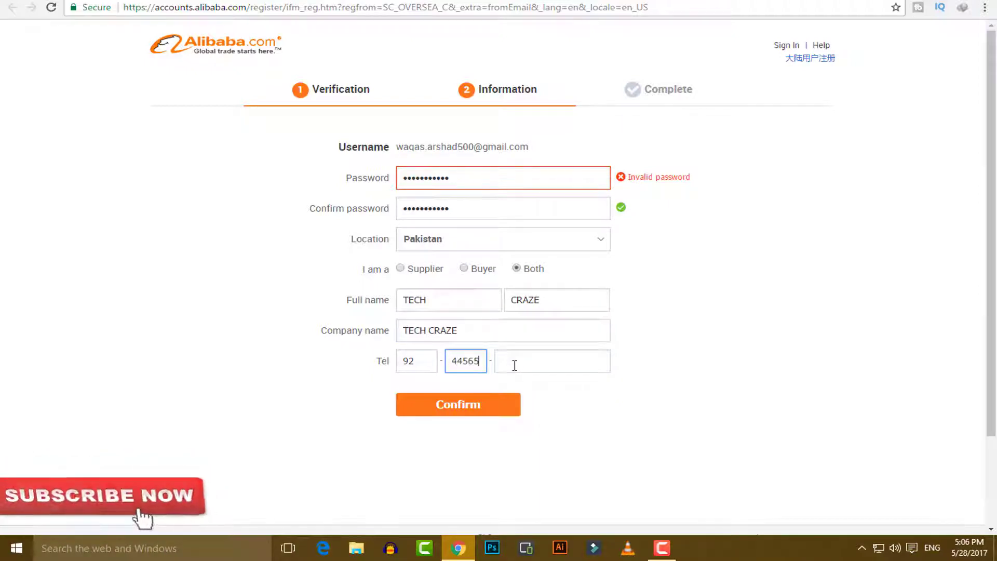
pyautogui.hotkey('ctrl', 'a')
pyautogui.write('12344')
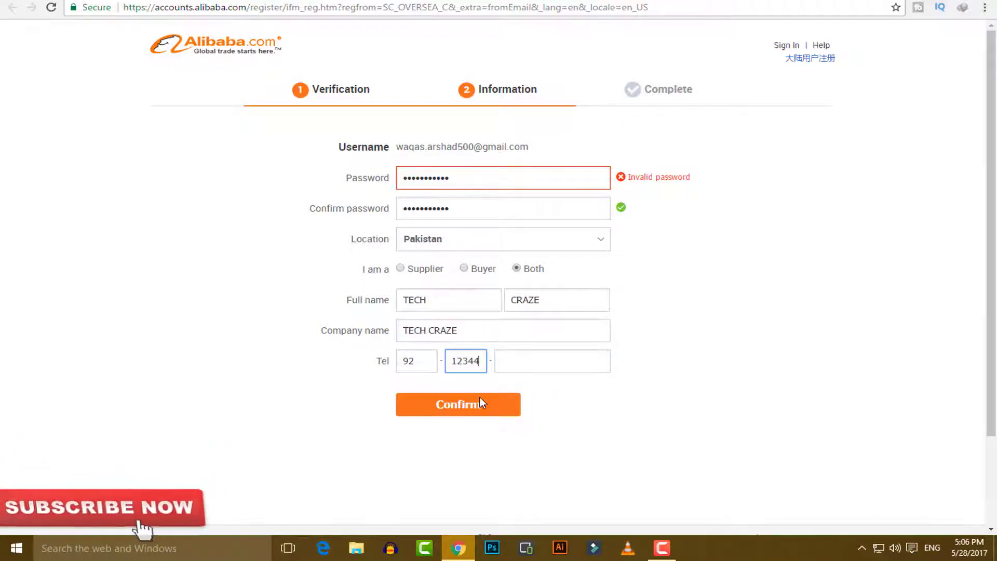
pyautogui.click(476, 404)
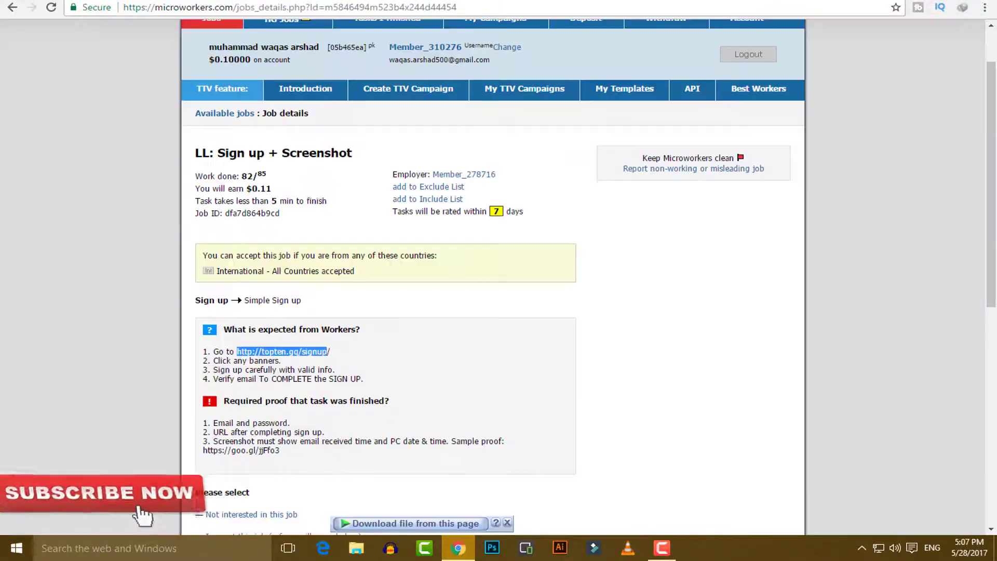
# Review the job's required proof: e-mail and password, post-signup URL, and a dated screenshot.
pyautogui.scroll(-9, 277, 252)
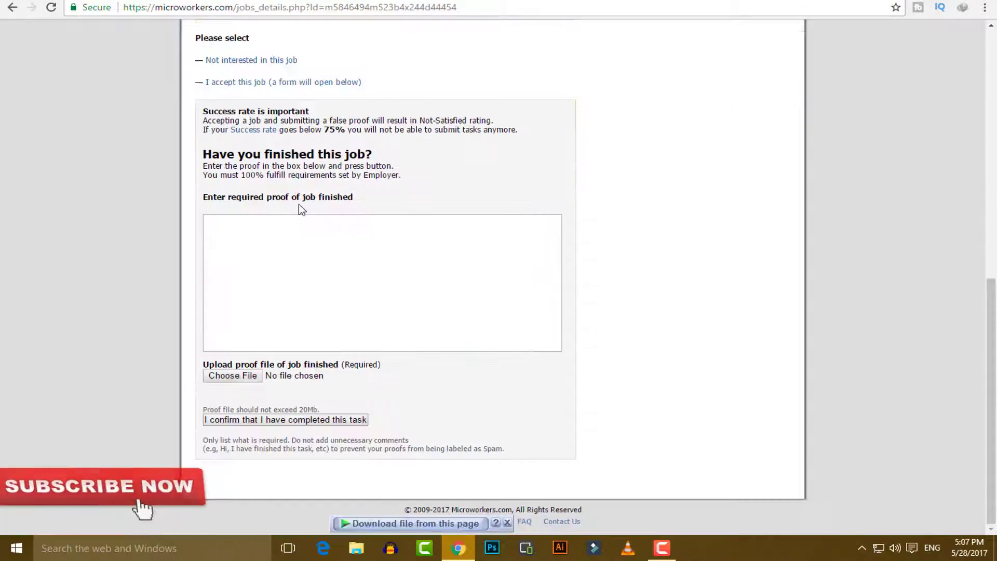
pyautogui.scroll(6, 356, 267)
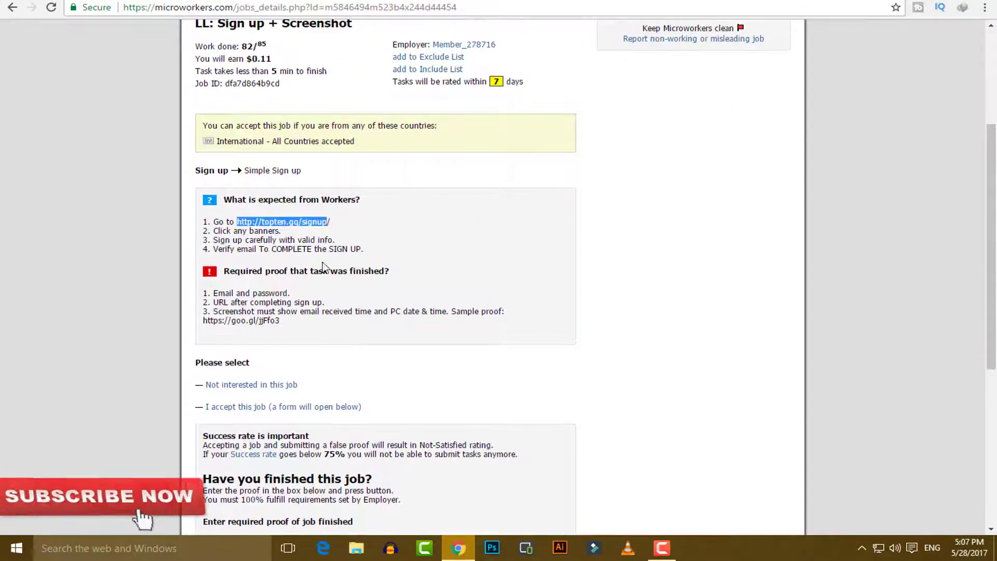
pyautogui.click(222, 300)
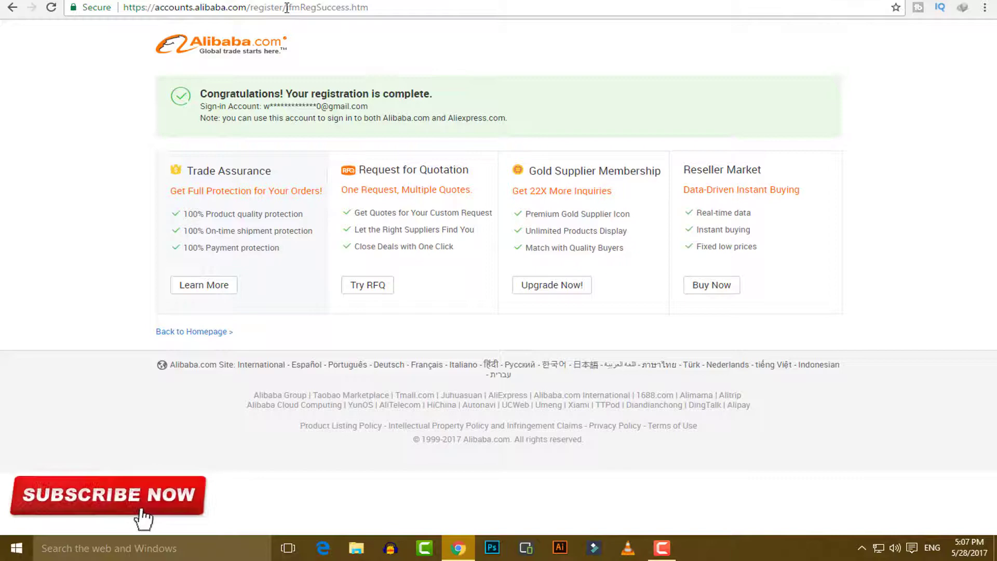
# Copy the Alibaba ifmRegSuccess.htm page address and paste it into the proof box.
pyautogui.rightClick(287, 9)
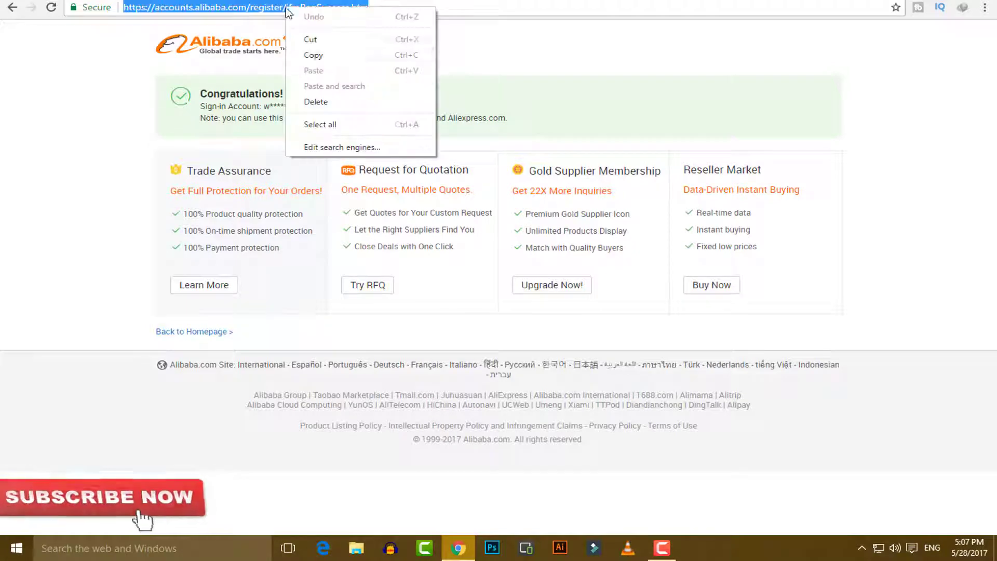
pyautogui.click(312, 55)
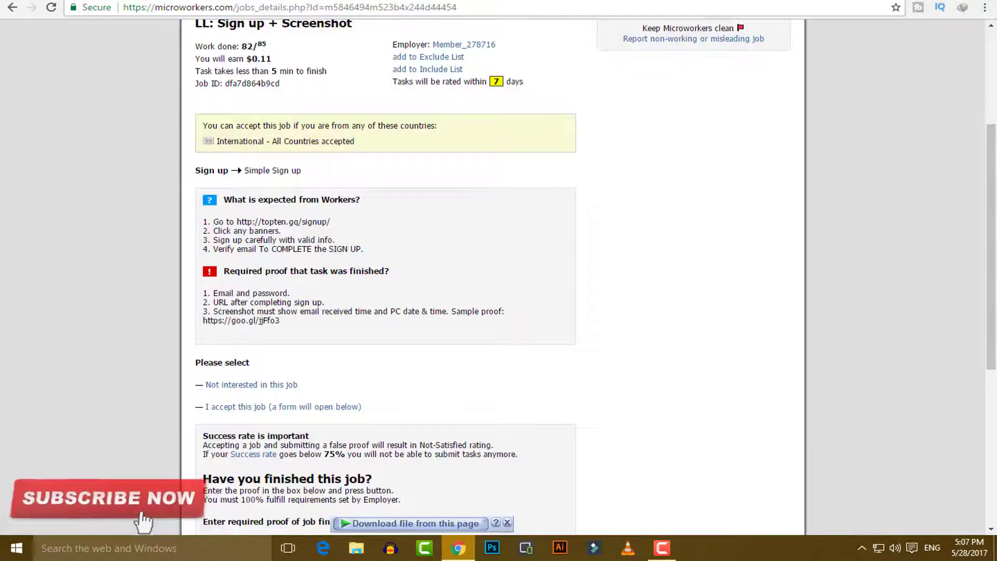
pyautogui.scroll(-5, 296, 238)
pyautogui.rightClick(273, 307)
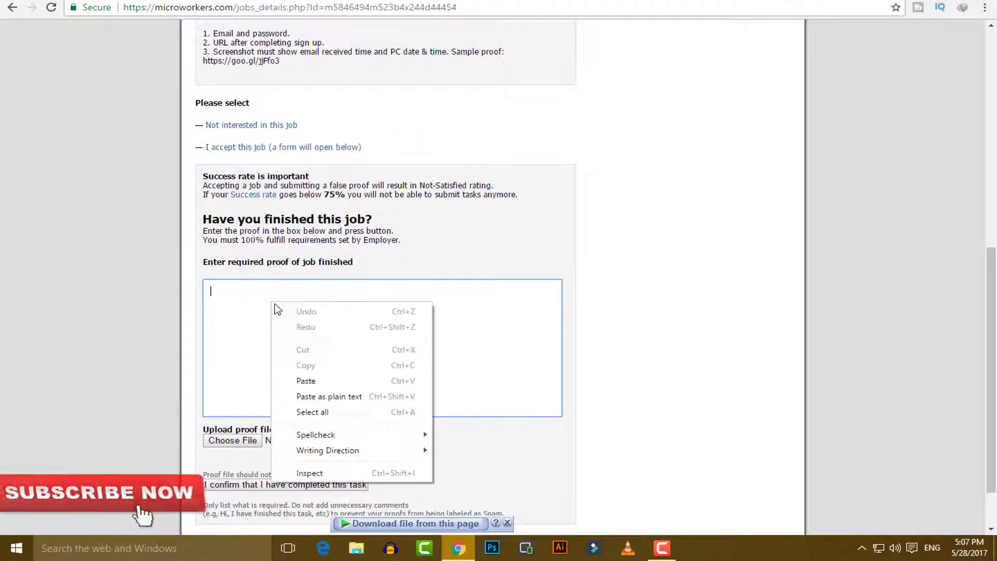
pyautogui.click(313, 381)
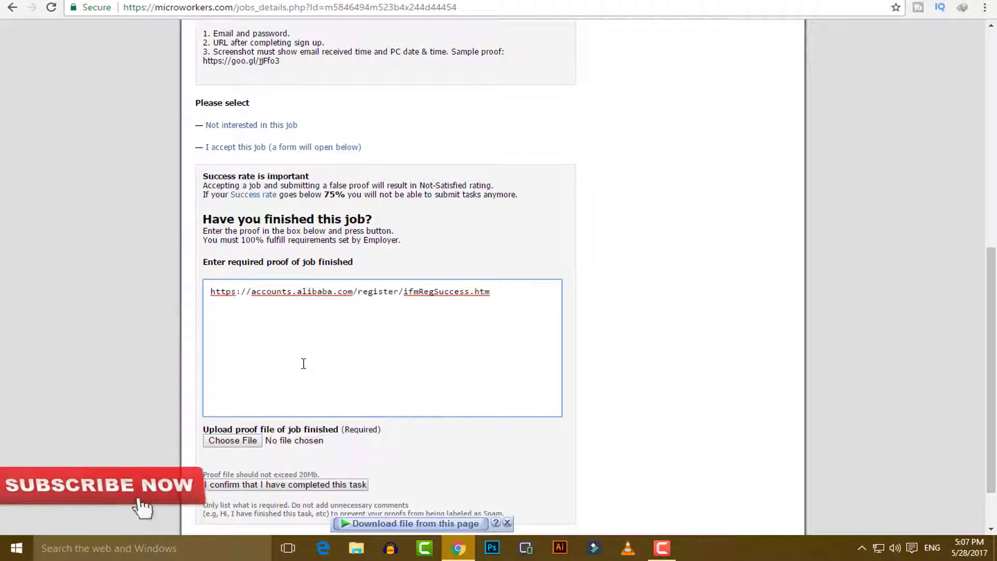
# Label the address 'url after signup' and add the account e-mail and password on new lines.
pyautogui.click(212, 295)
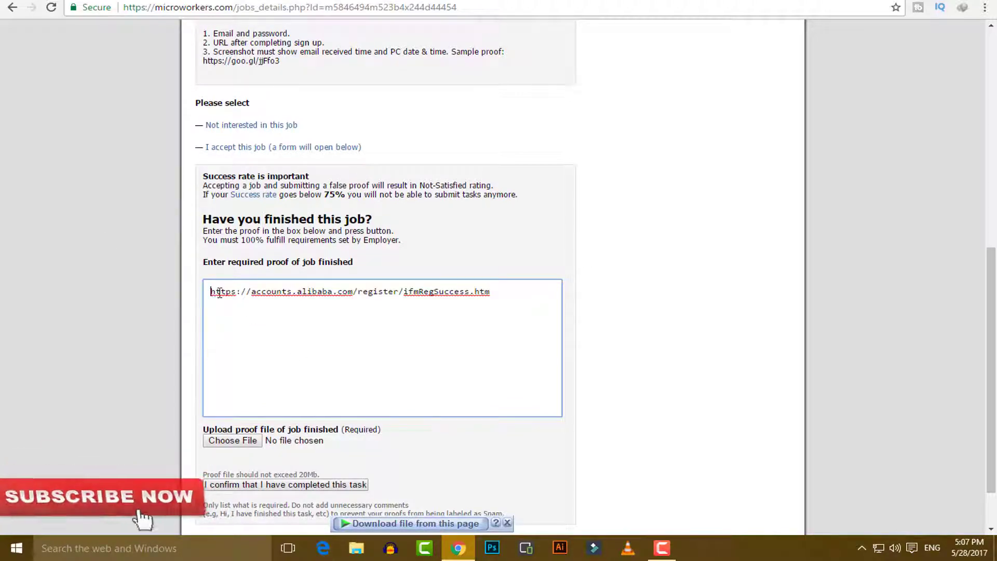
pyautogui.press('Return')
pyautogui.write('u')
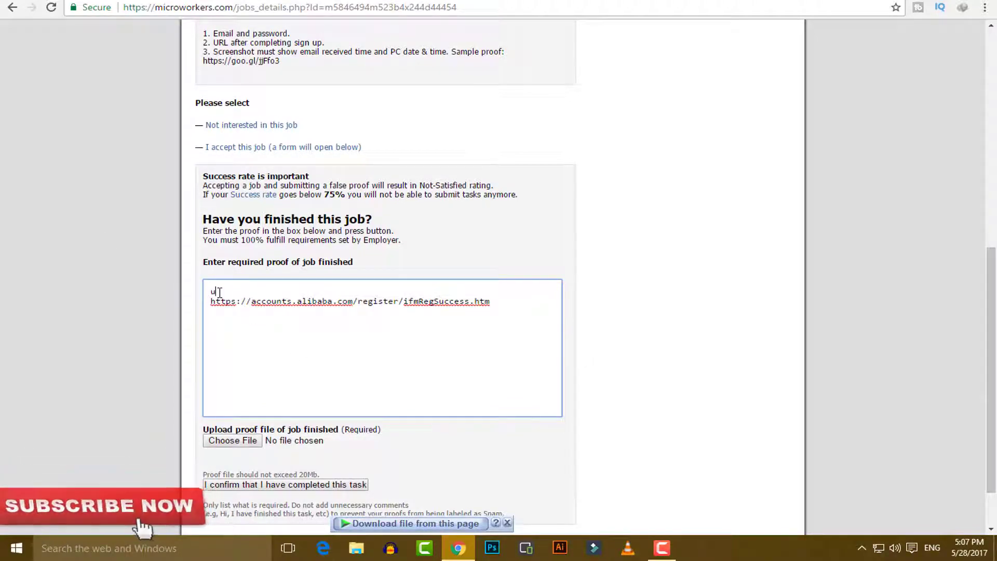
pyautogui.write('rl after signup')
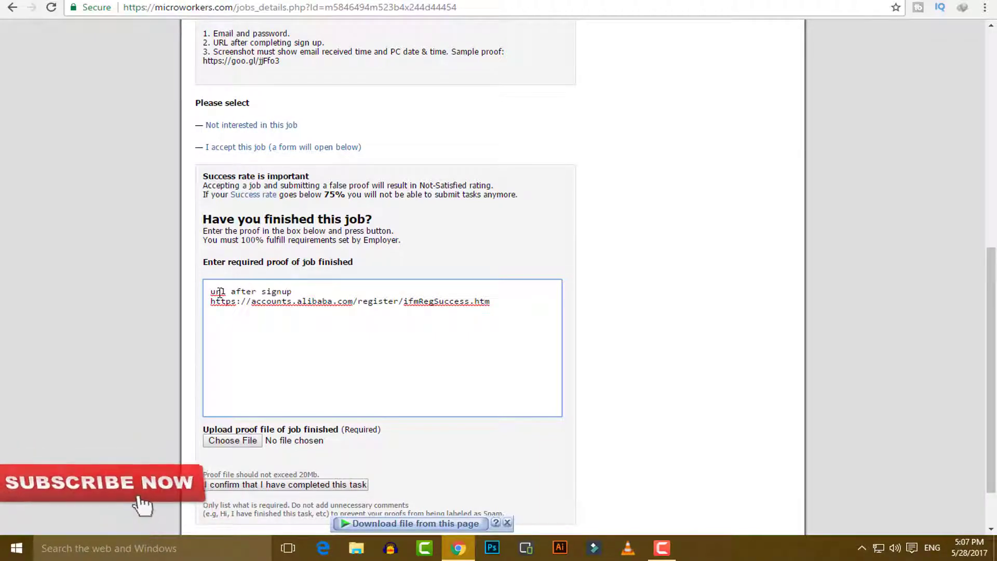
pyautogui.scroll(2, 431, 220)
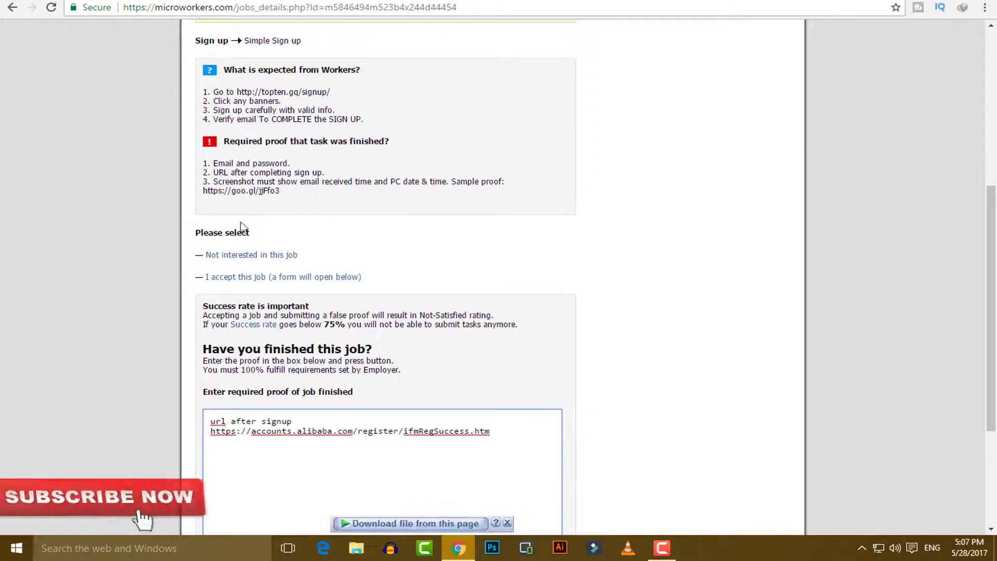
pyautogui.scroll(-1, 428, 311)
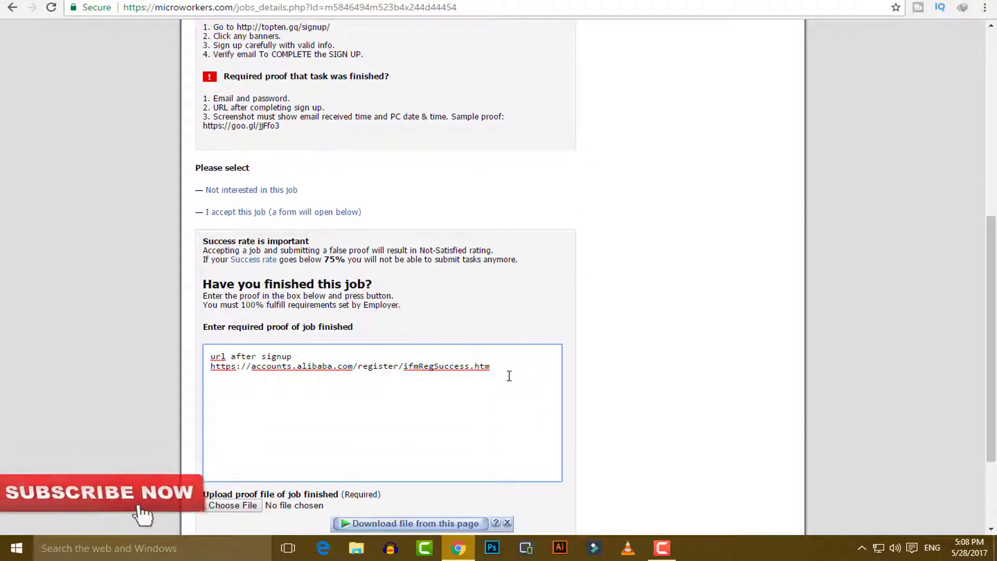
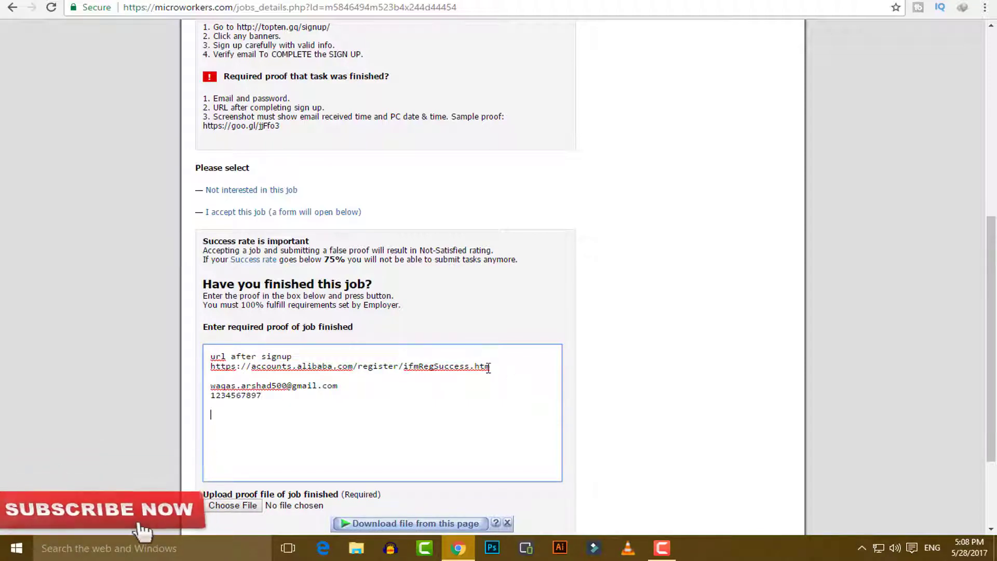
pyautogui.press('Return')
pyautogui.scroll(-3, 240, 330)
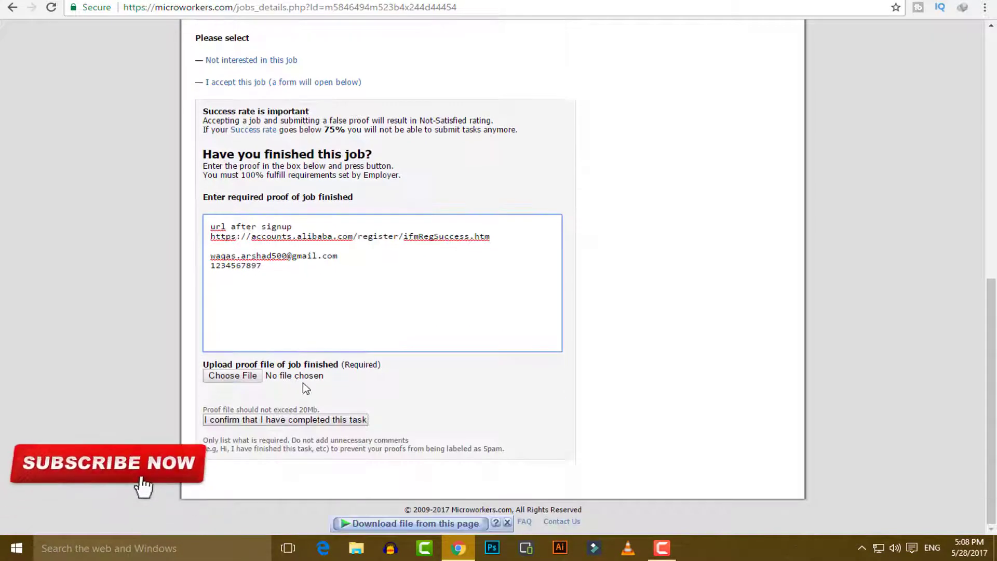
# Attach Screenshot (23).png as proof and confirm the task as completed.
pyautogui.click(232, 374)
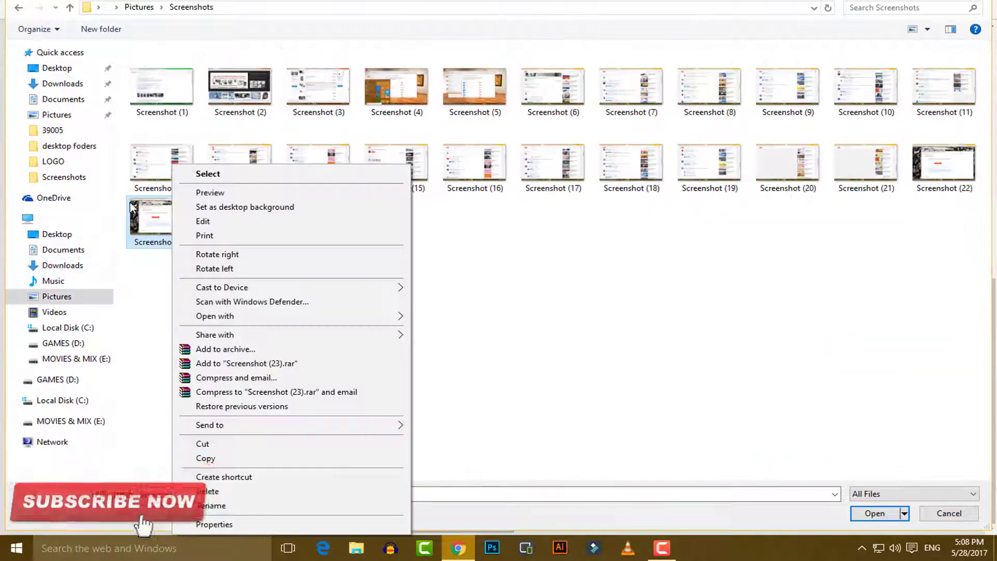
pyautogui.press('Escape')
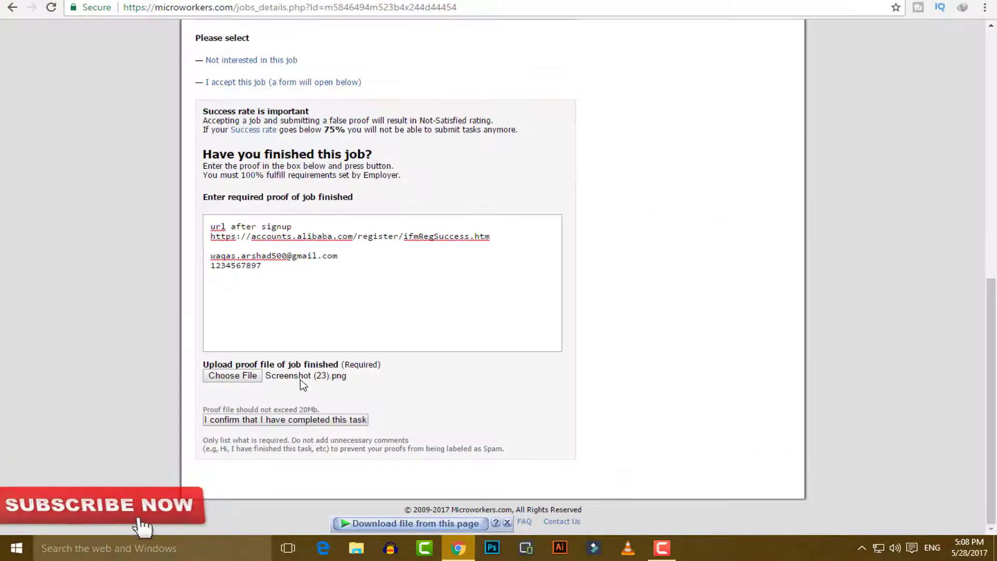
pyautogui.scroll(1, 359, 345)
pyautogui.scroll(-1, 283, 349)
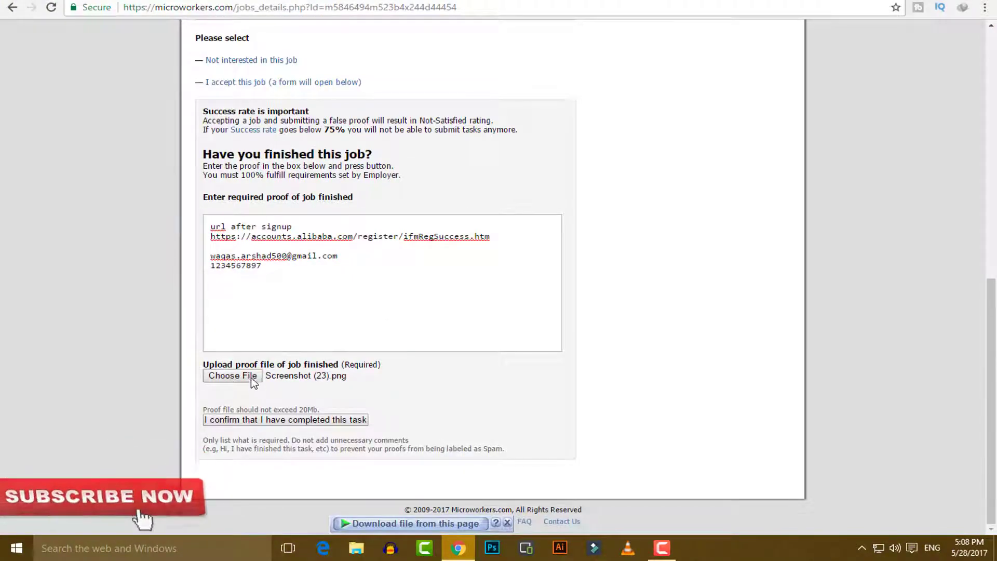
pyautogui.click(280, 420)
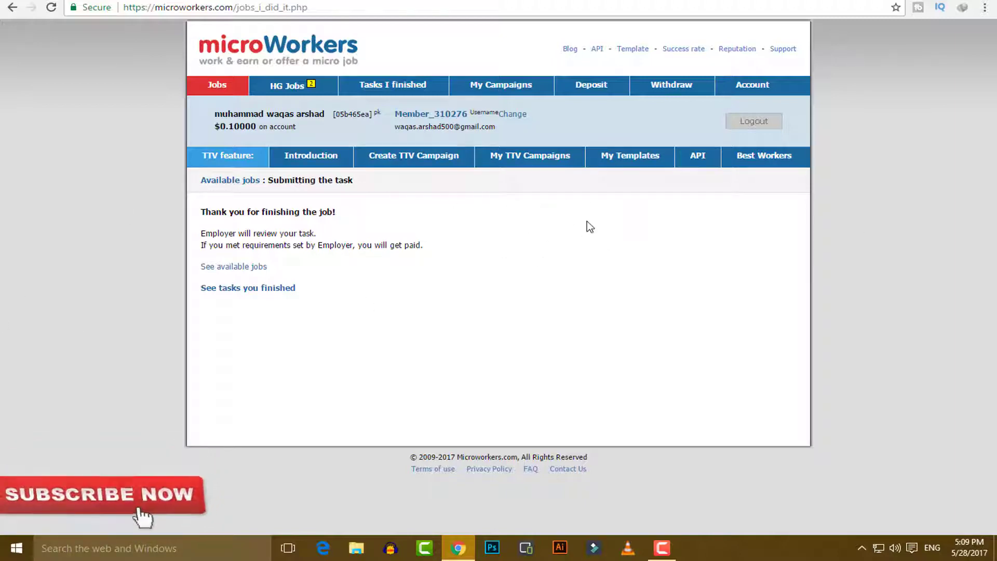
# Start a new withdrawal request and review the $9.00 minimum and Not enough funds methods.
pyautogui.click(672, 86)
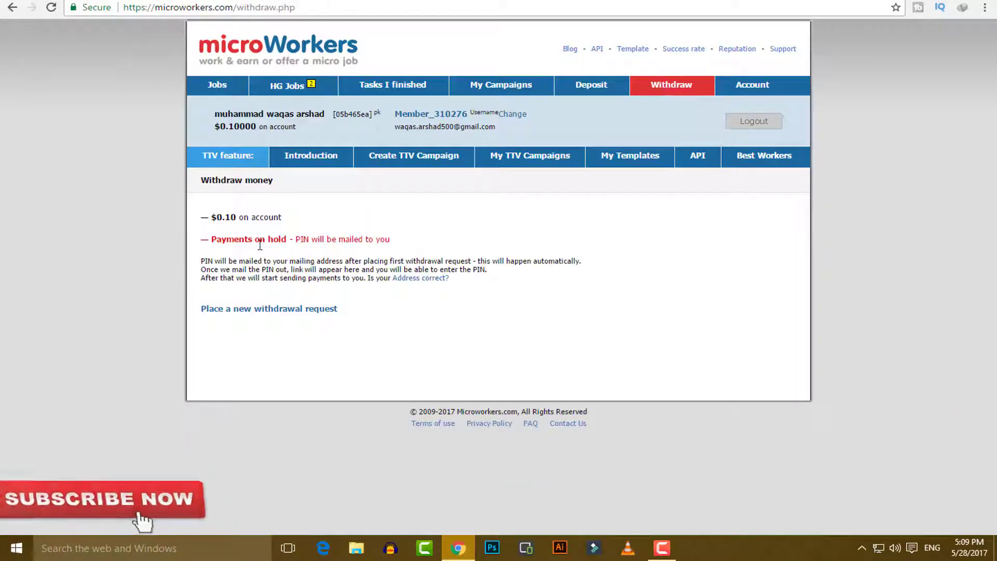
pyautogui.click(237, 309)
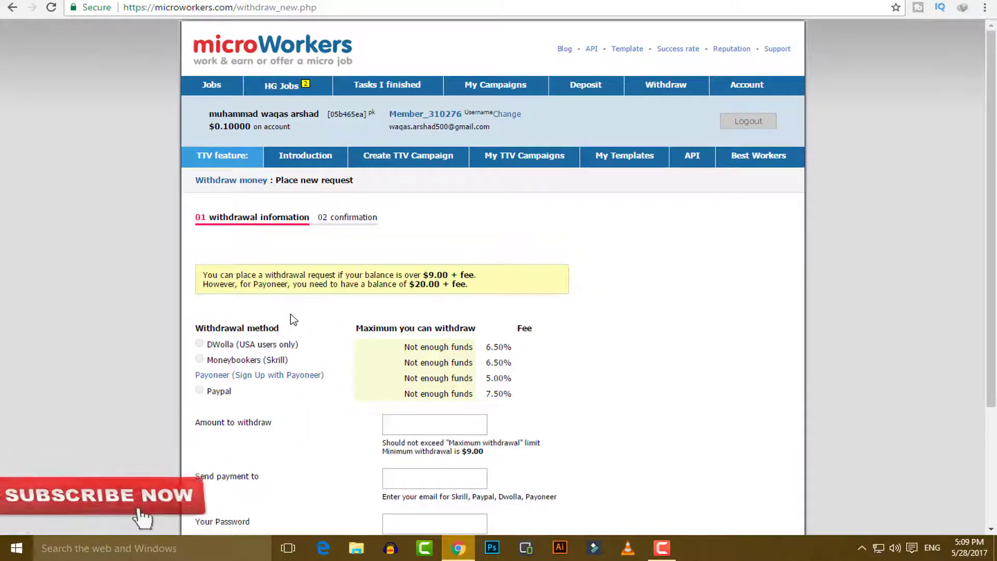
pyautogui.scroll(-3, 235, 215)
pyautogui.scroll(3, 234, 215)
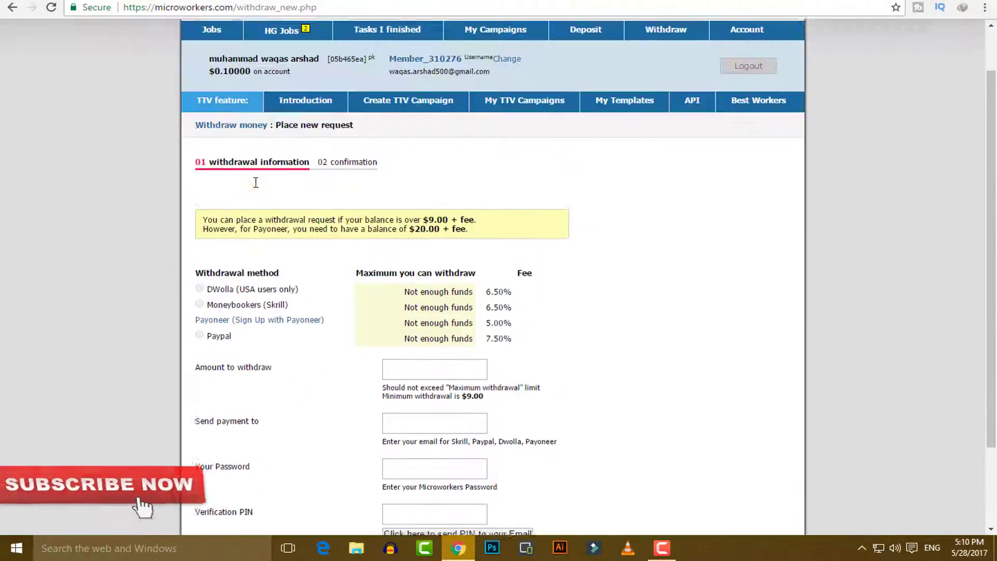
pyautogui.scroll(-2, 338, 145)
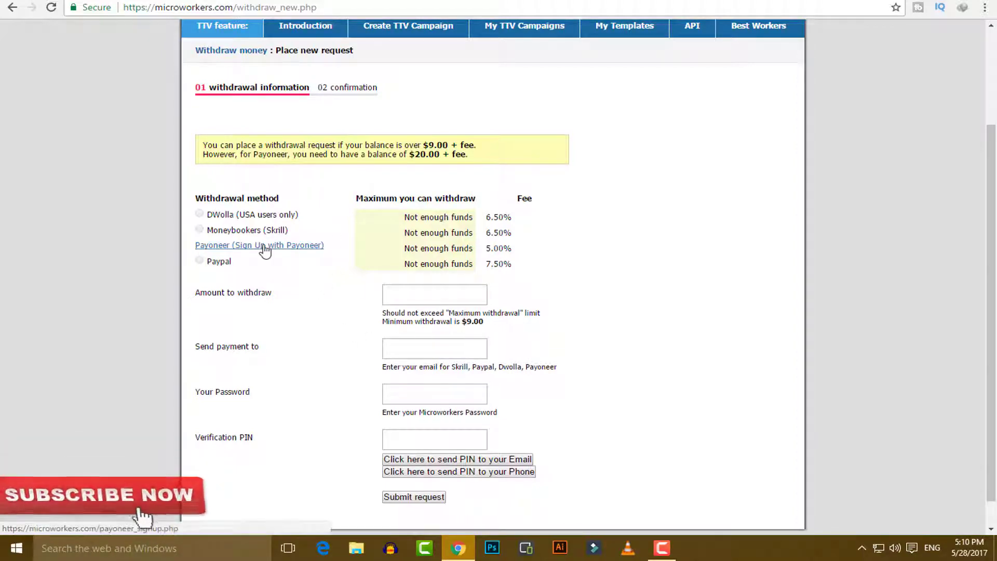
pyautogui.scroll(-1, 247, 343)
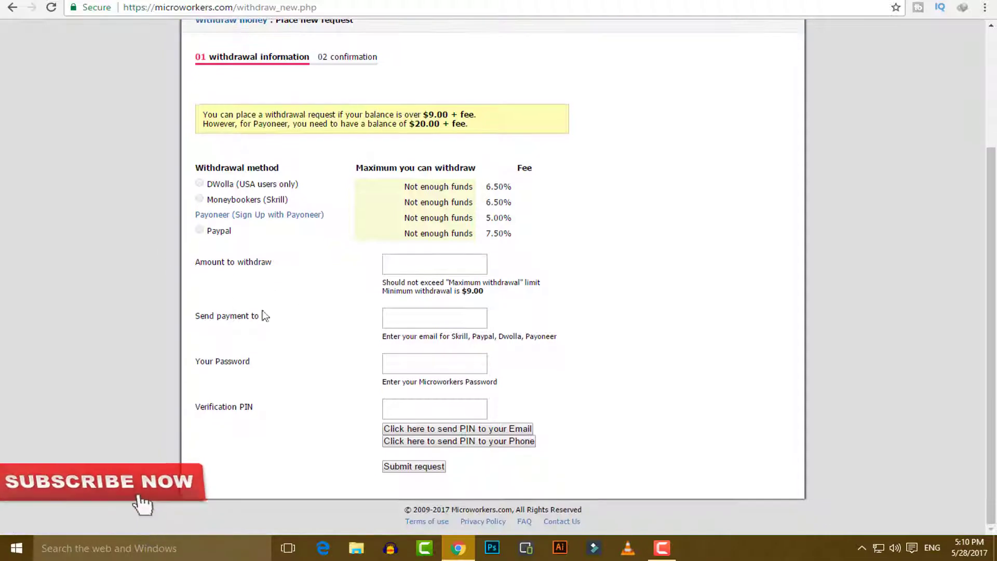
pyautogui.scroll(2, 492, 158)
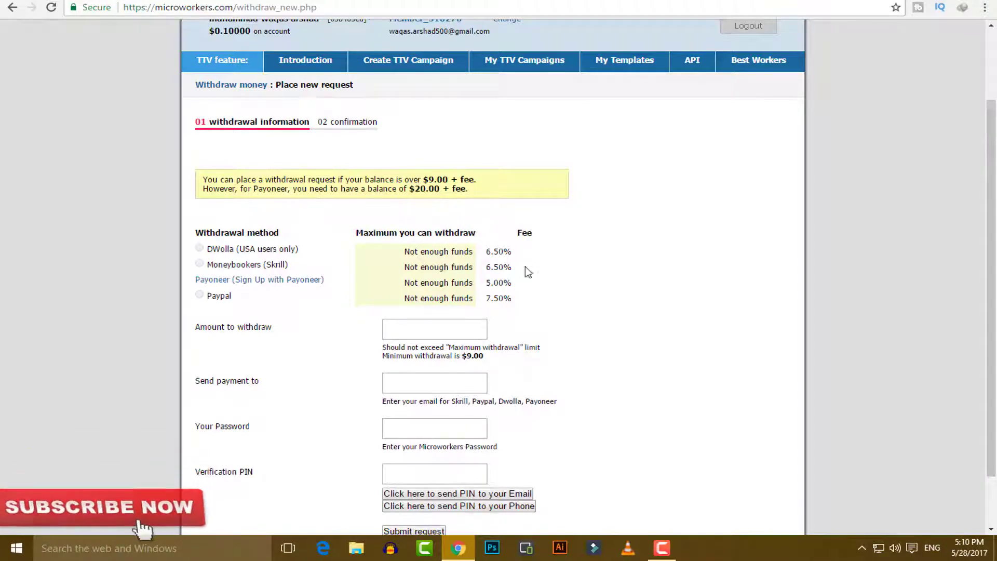
pyautogui.scroll(-2, 475, 174)
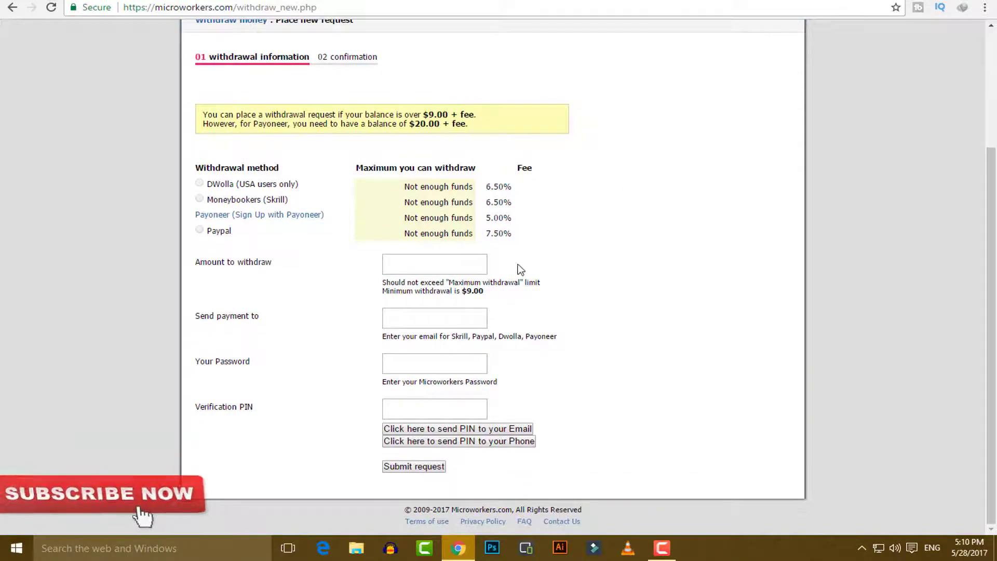
pyautogui.scroll(3, 519, 294)
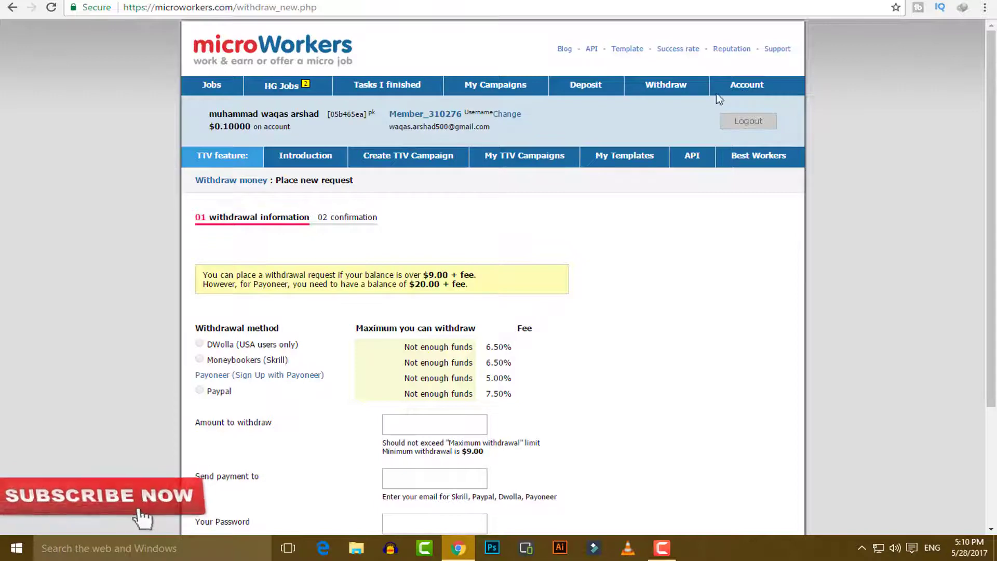
# Filter the Jobs list to the Testing category, leaving only TTV-Website Testing at $0.20.
pyautogui.click(212, 86)
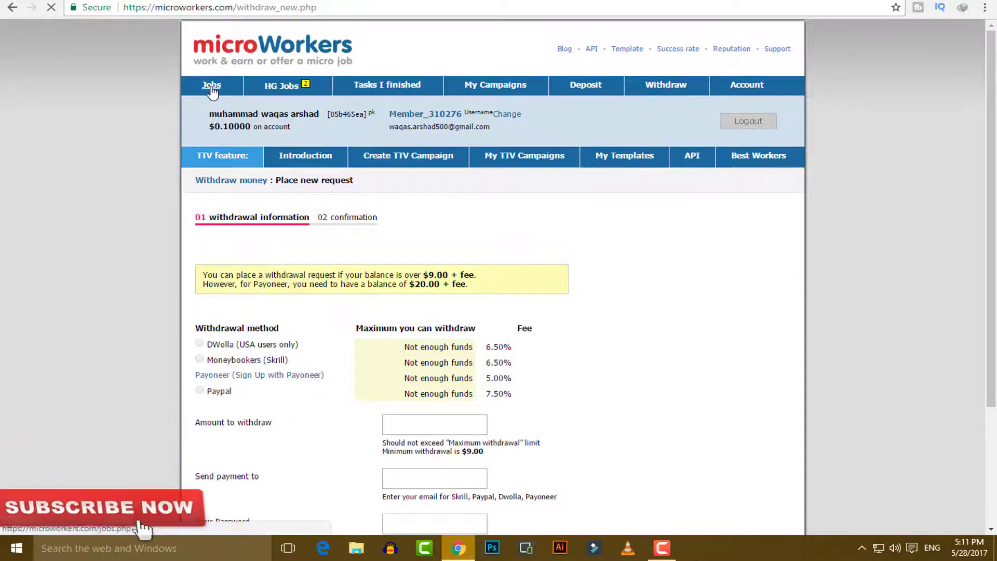
pyautogui.scroll(-1, 400, 241)
pyautogui.scroll(-2, 400, 241)
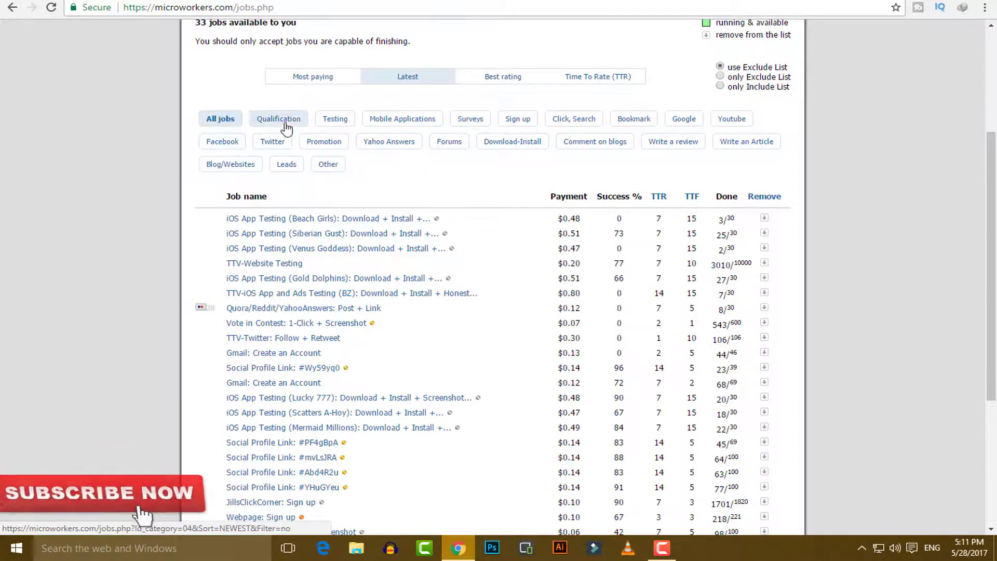
pyautogui.click(329, 118)
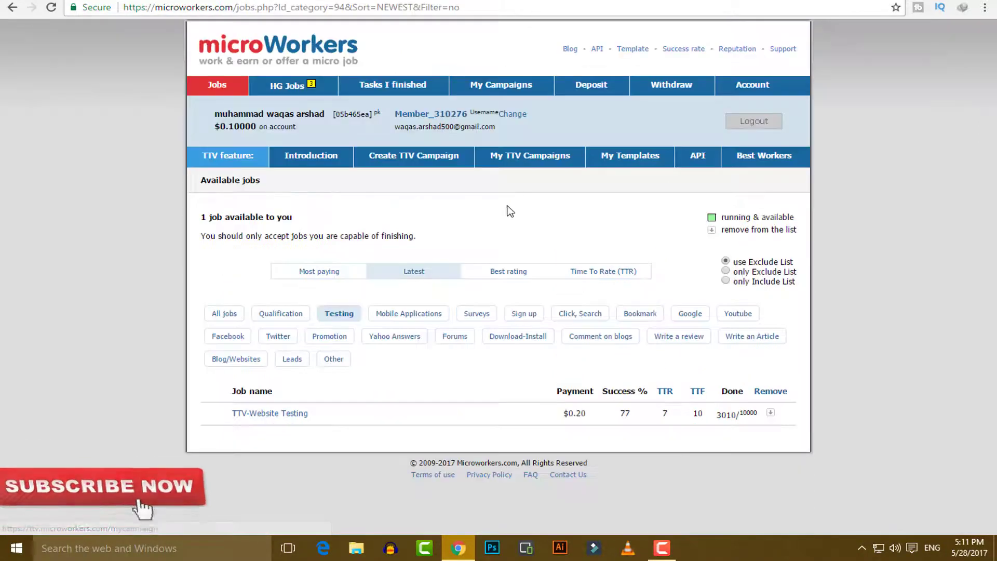